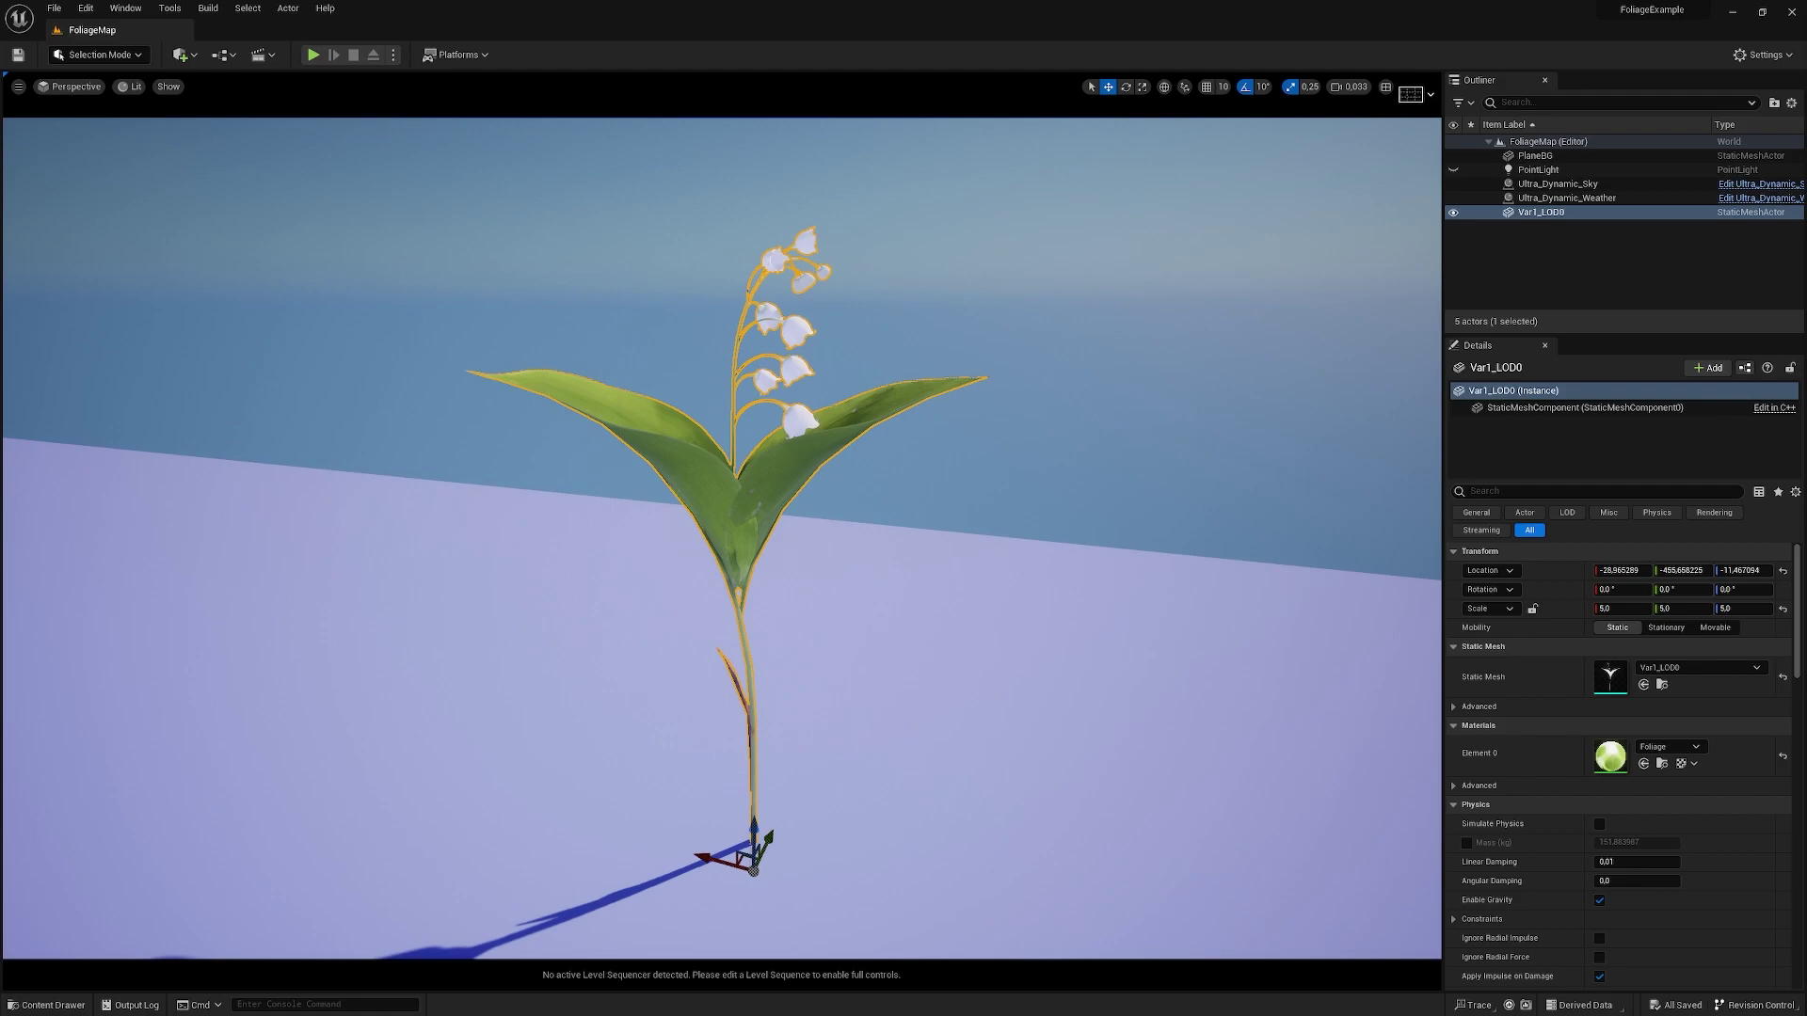
- Examine the lily-of-the-valley plant from several sides, including from below against the sky, without the selection outline
mouse_move(952, 548)
right_down()
mouse_move(1317, 528)
mouse_move(941, 546)
right_up()
mouse_move(855, 565)
alt+mouse_down()
mouse_move(659, 640)
mouse_move(527, 650)
mouse_move(677, 640)
mouse_move(855, 565)
alt+mouse_up()
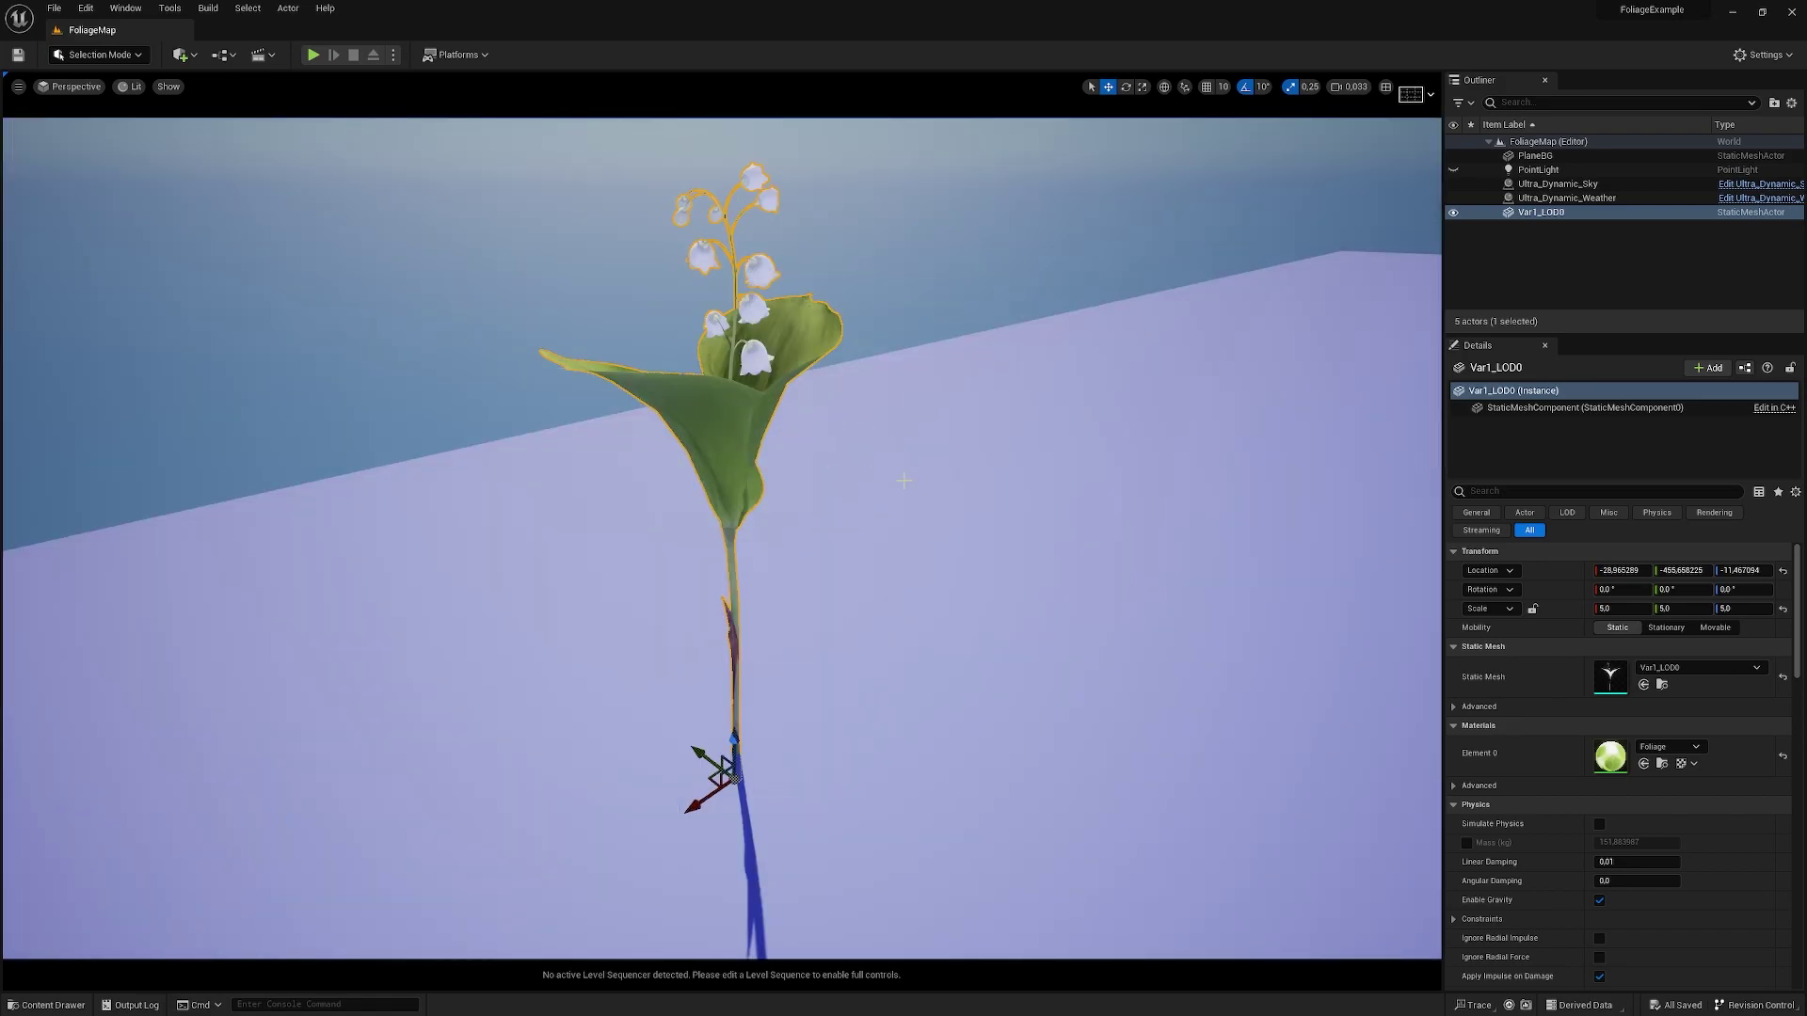
alt+drag(907, 531, 819, 492)
key(g)
key(g)
alt+drag(1139, 526, 919, 521)
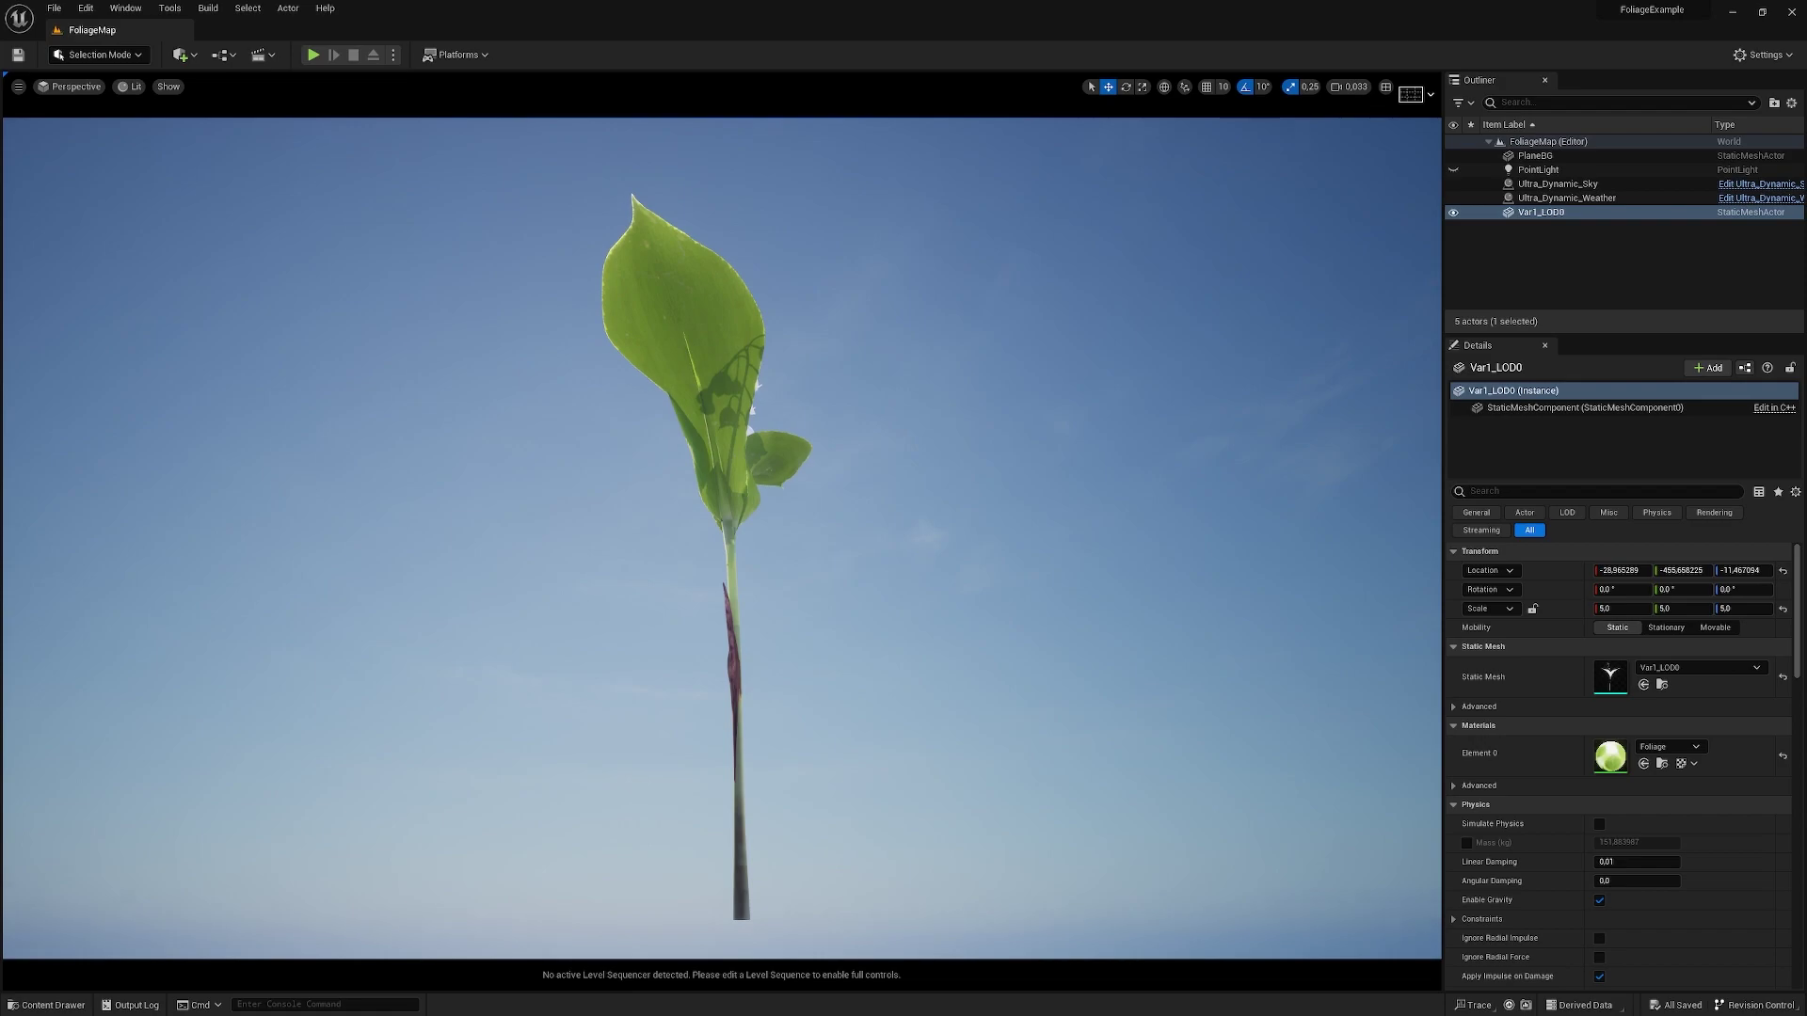
mouse_move(919, 521)
alt+mouse_down()
mouse_move(885, 521)
mouse_move(979, 518)
mouse_move(890, 516)
mouse_move(978, 556)
mouse_move(932, 532)
mouse_move(923, 553)
alt+mouse_up()
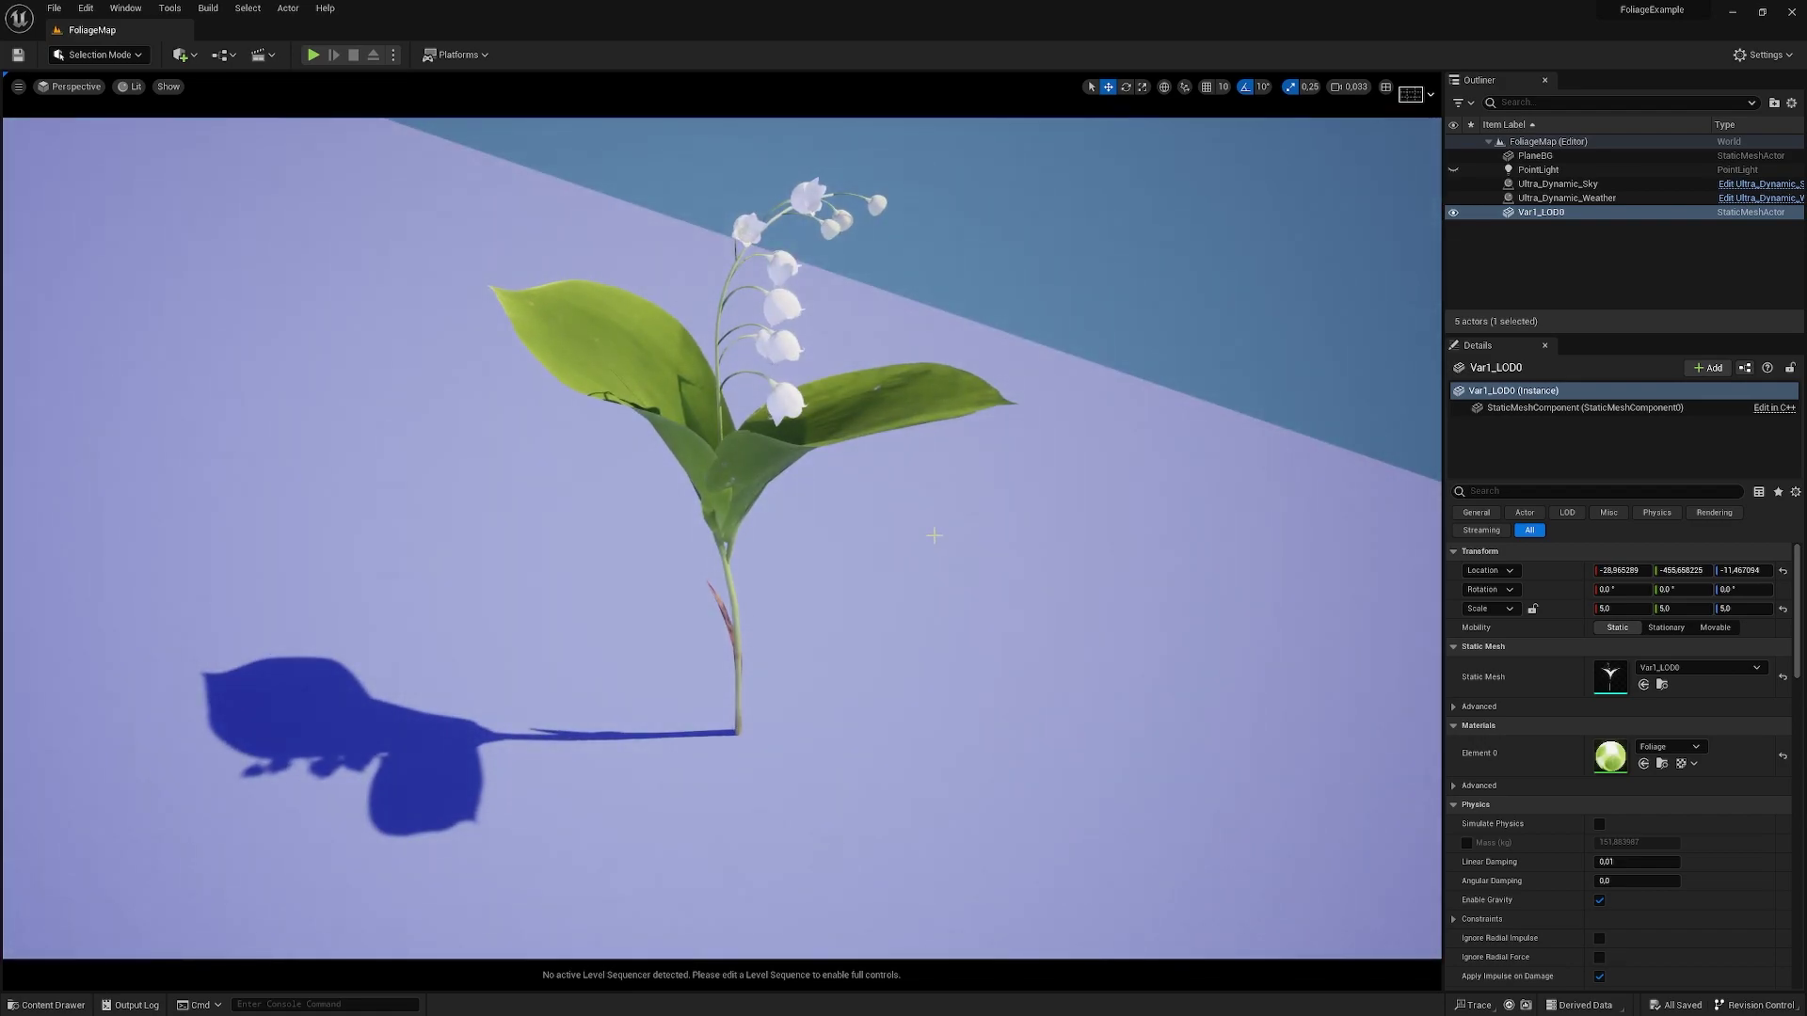
- Open the Foliage material and examine the texture samples feeding its main node
key(ctrl+space)
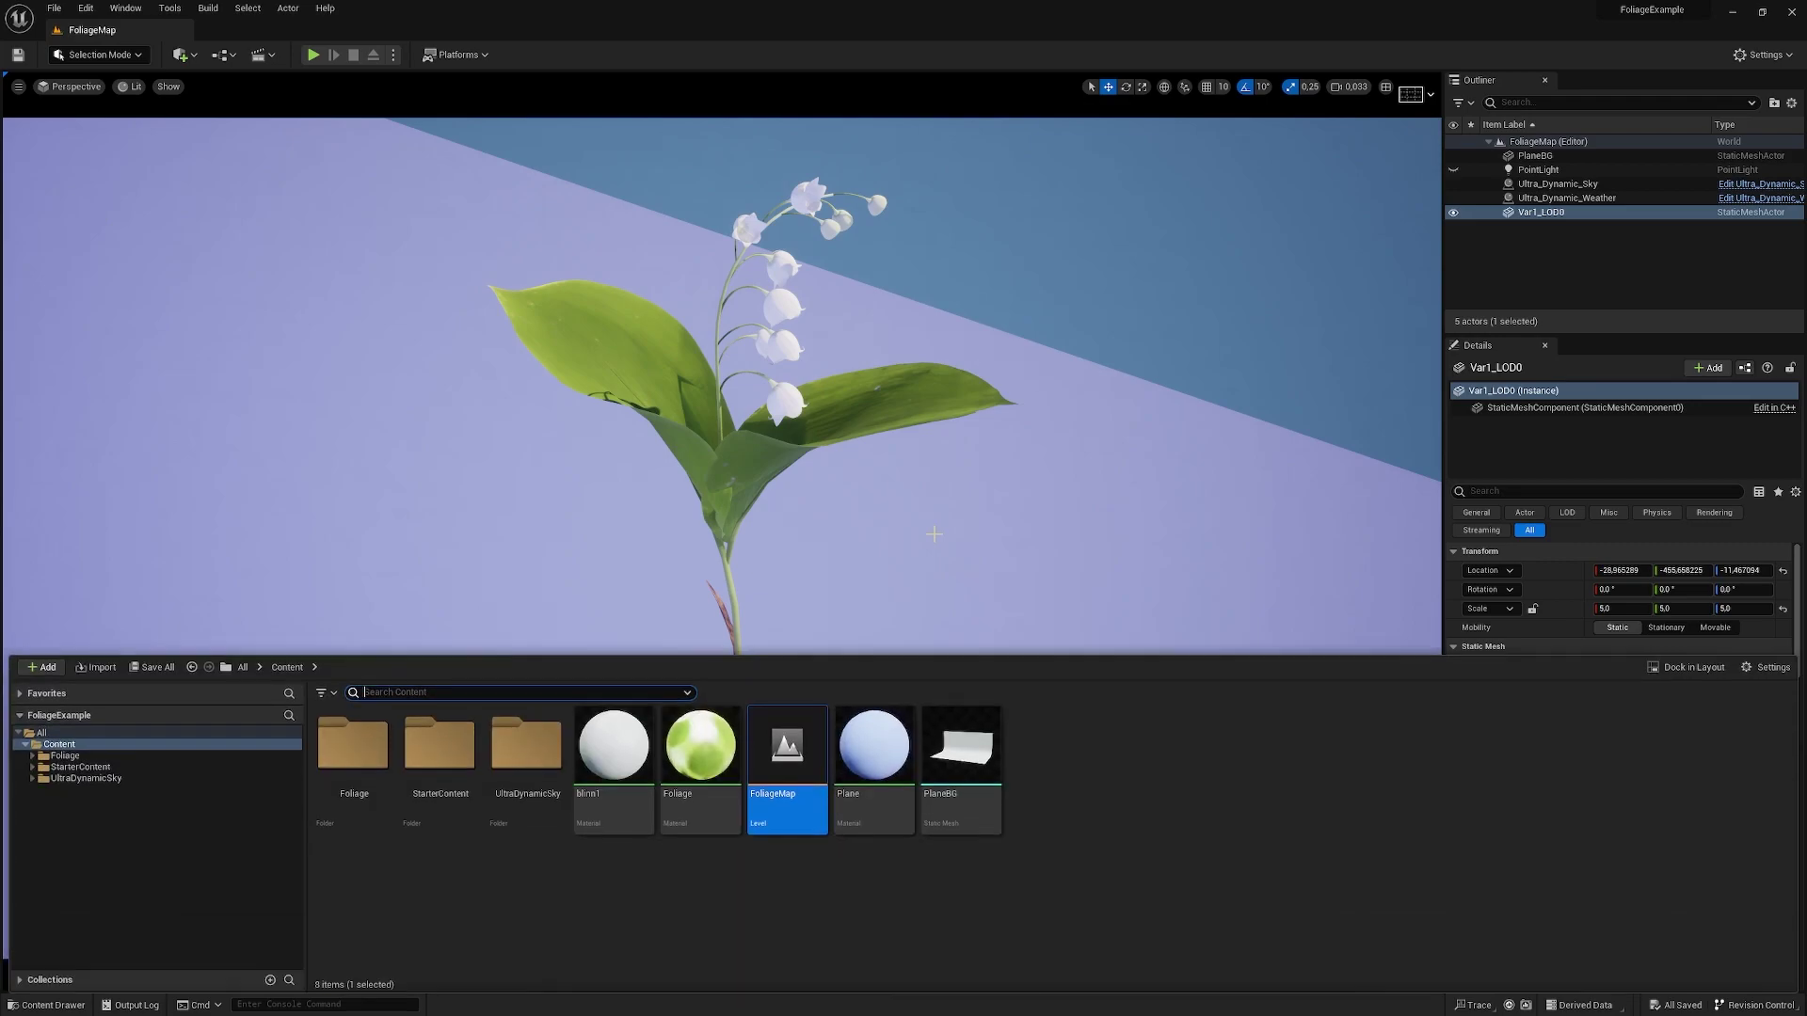
double_click(736, 832)
scroll(1030, 658, down, 1)
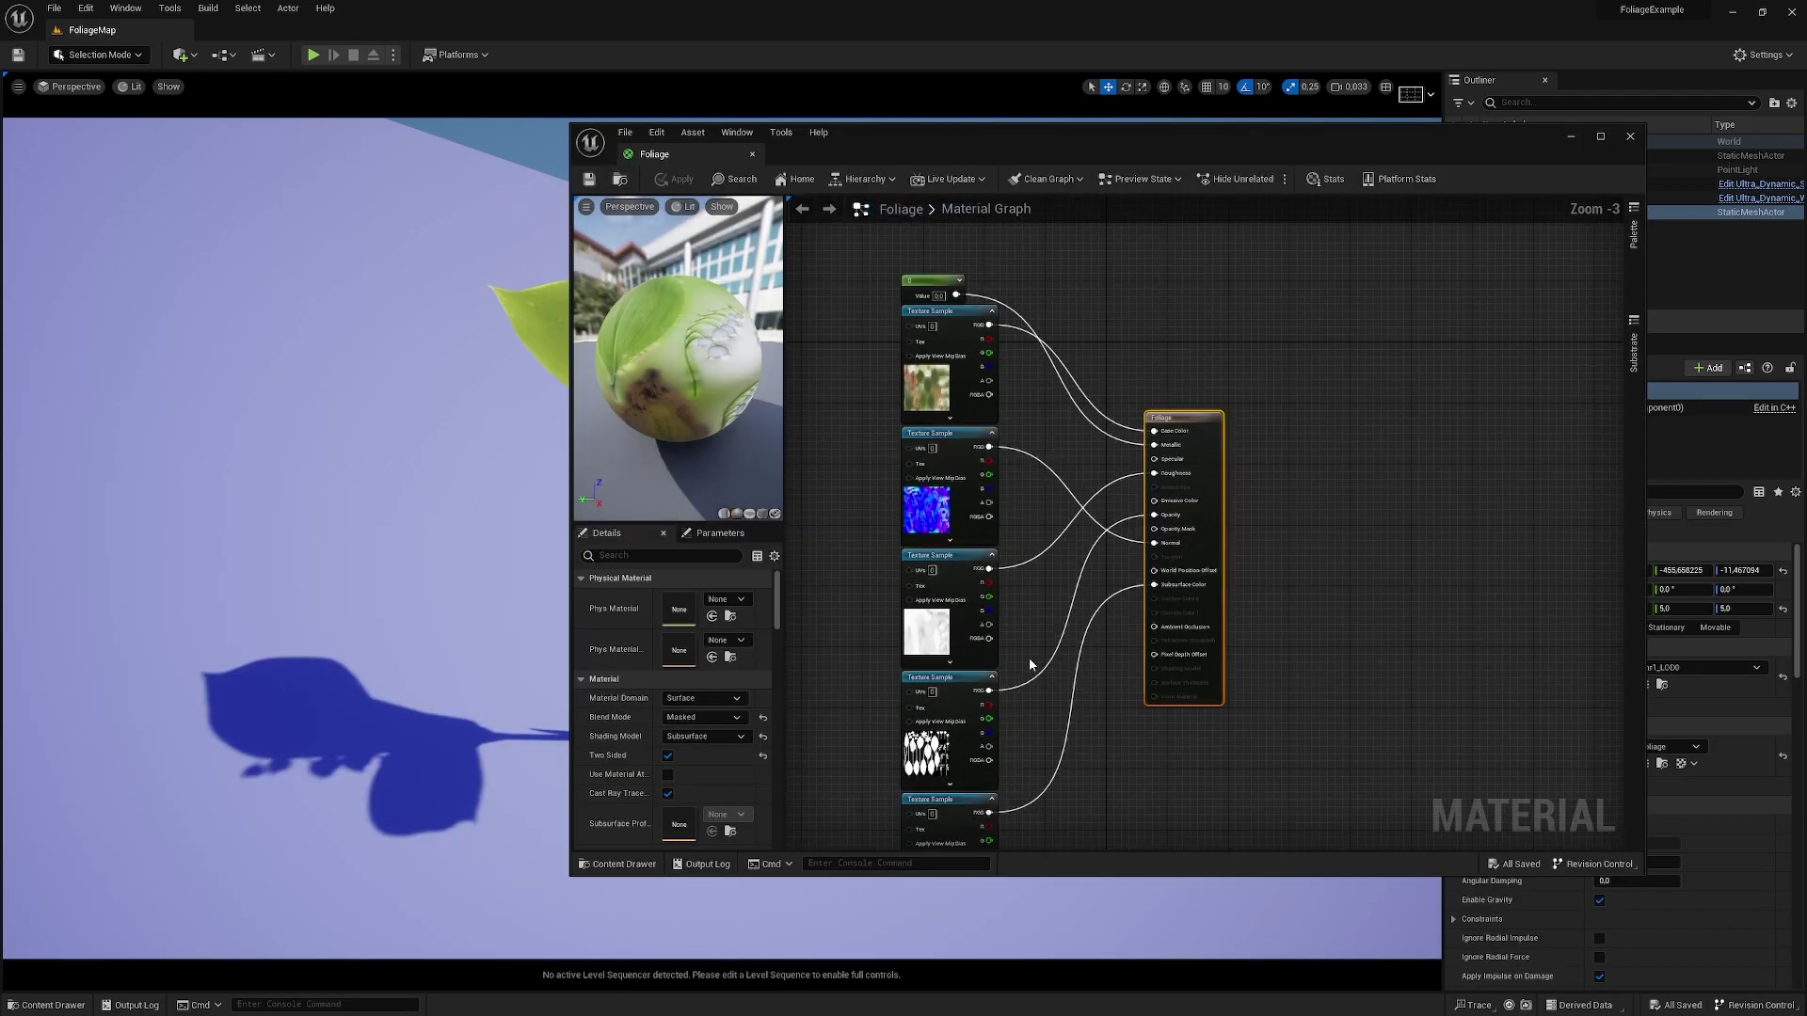
right_drag(1034, 666, 1032, 563)
scroll(1035, 541, down, 1)
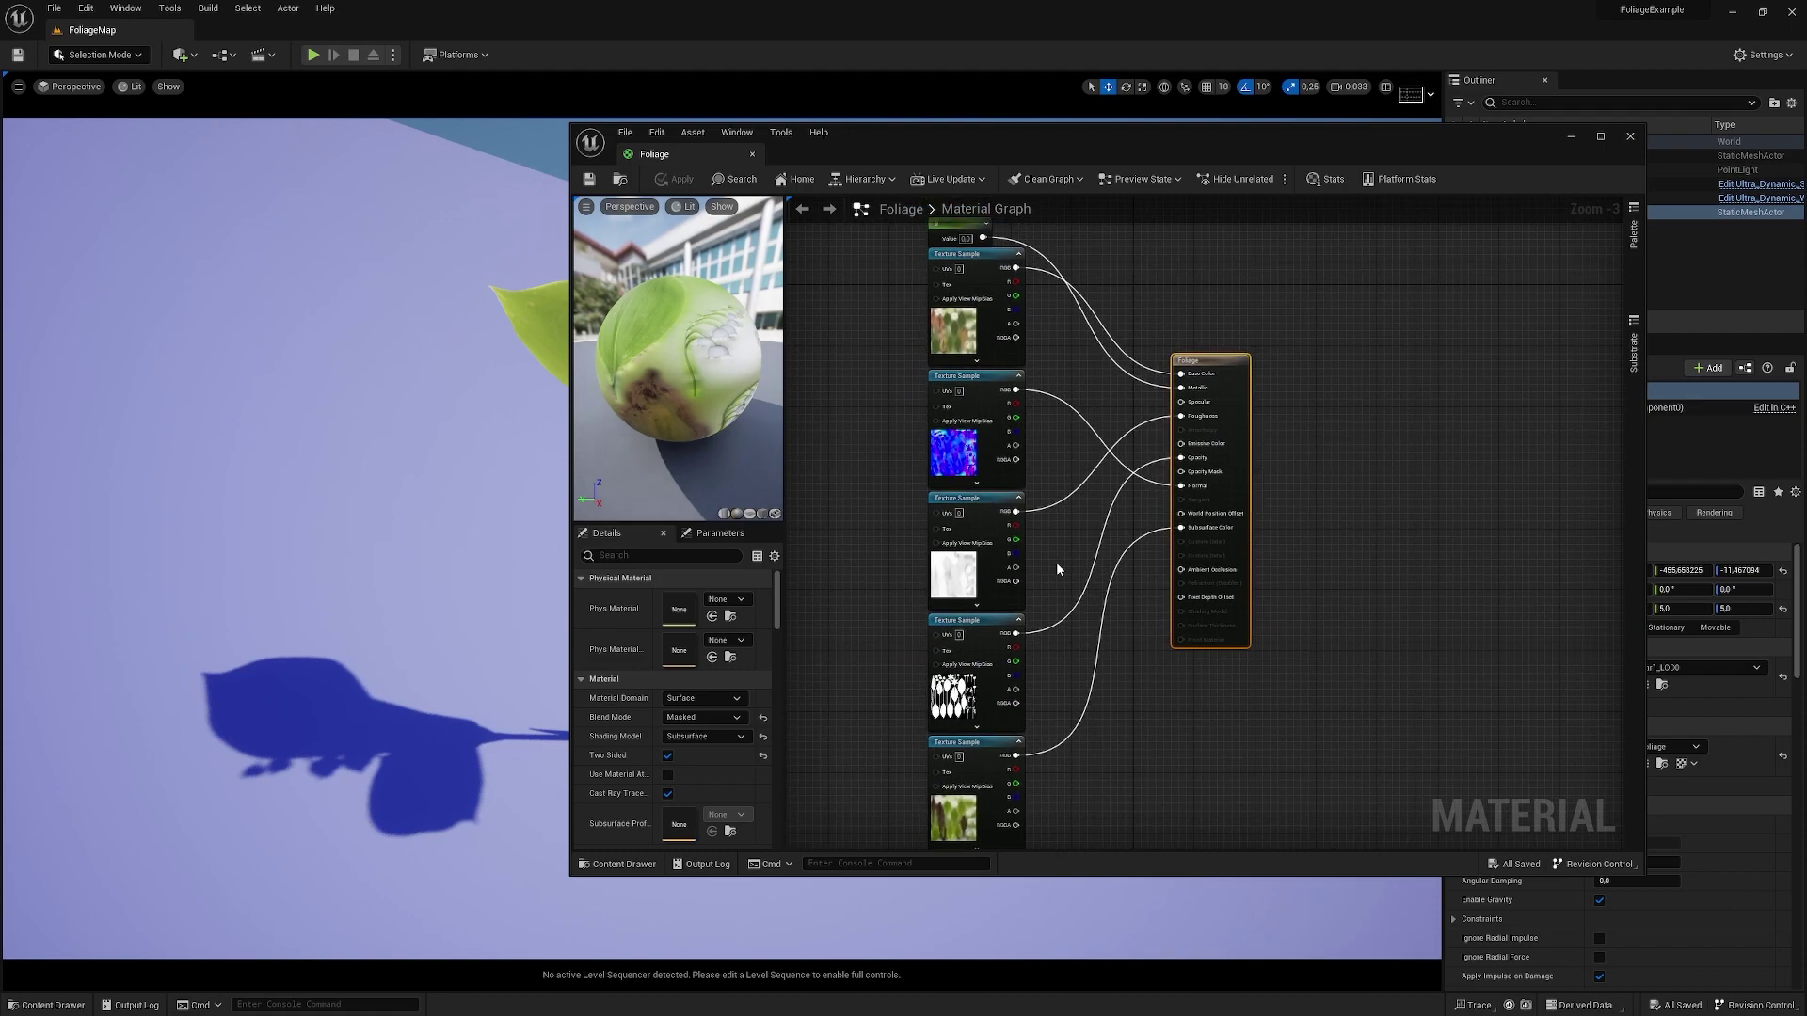
drag(925, 299, 1049, 772)
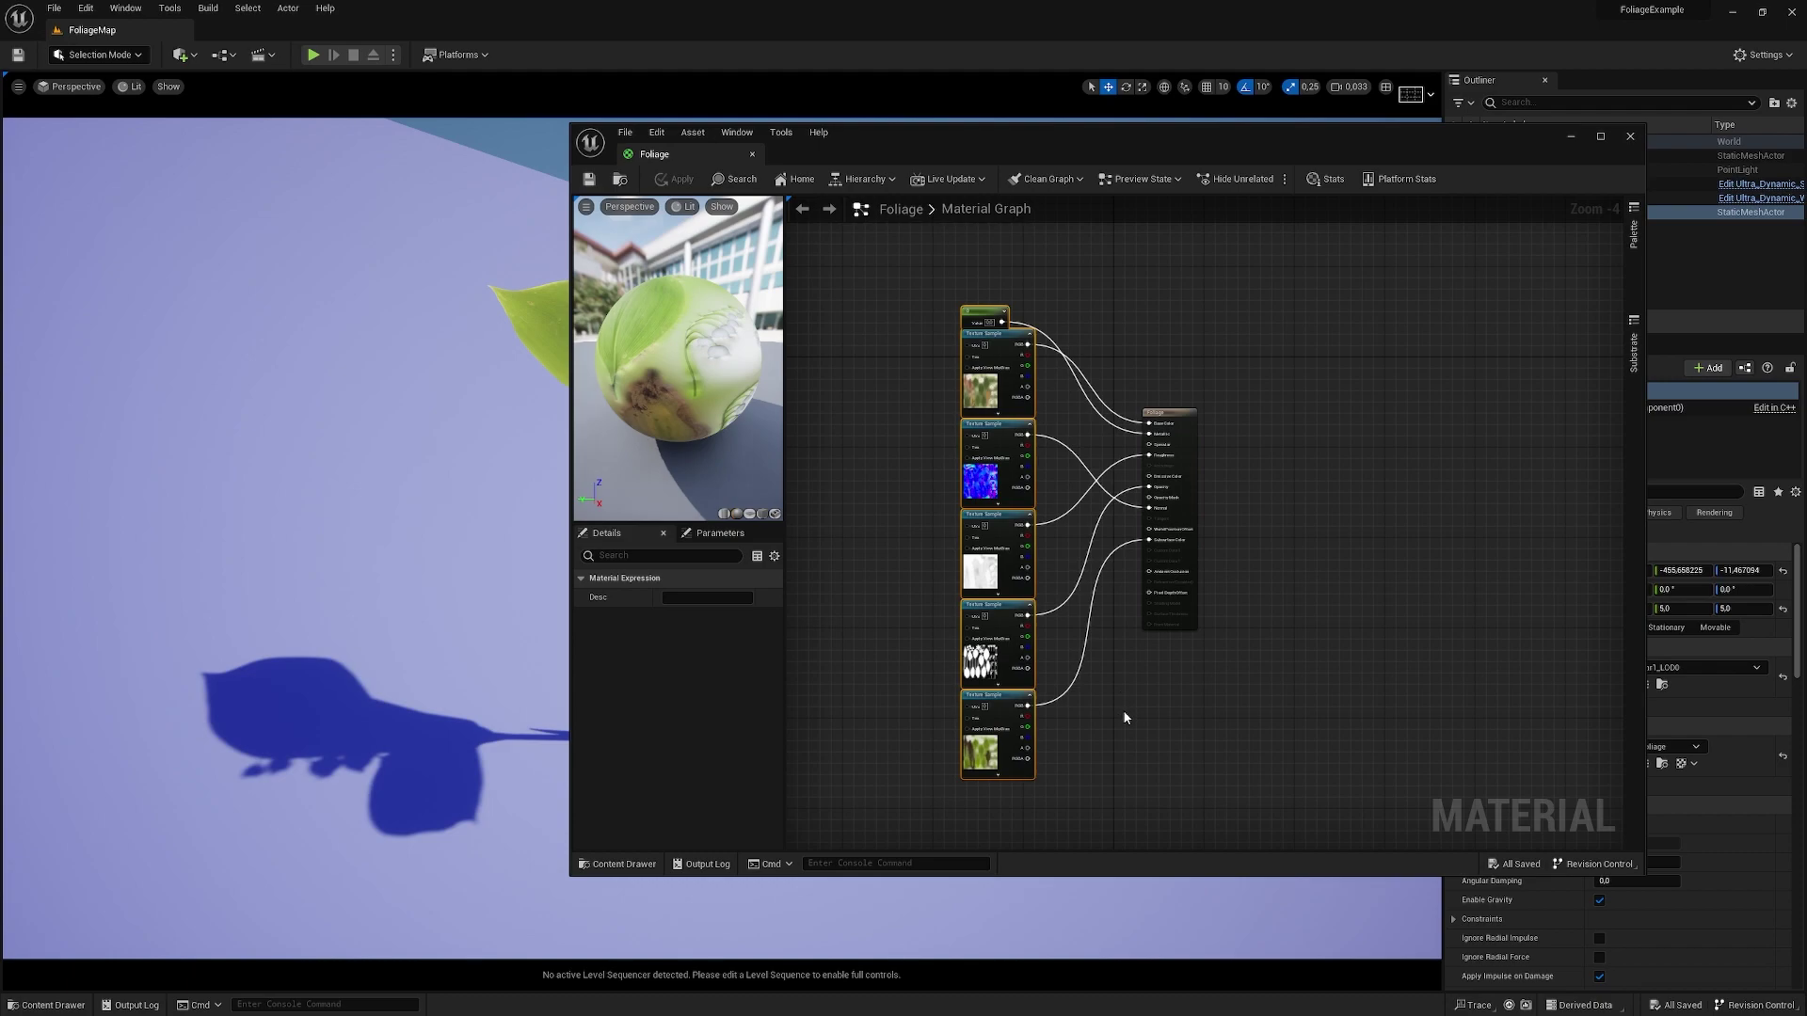
- Turn off Two Sided for the Foliage material, apply it and inspect the leaves from behind in the level
click(1177, 417)
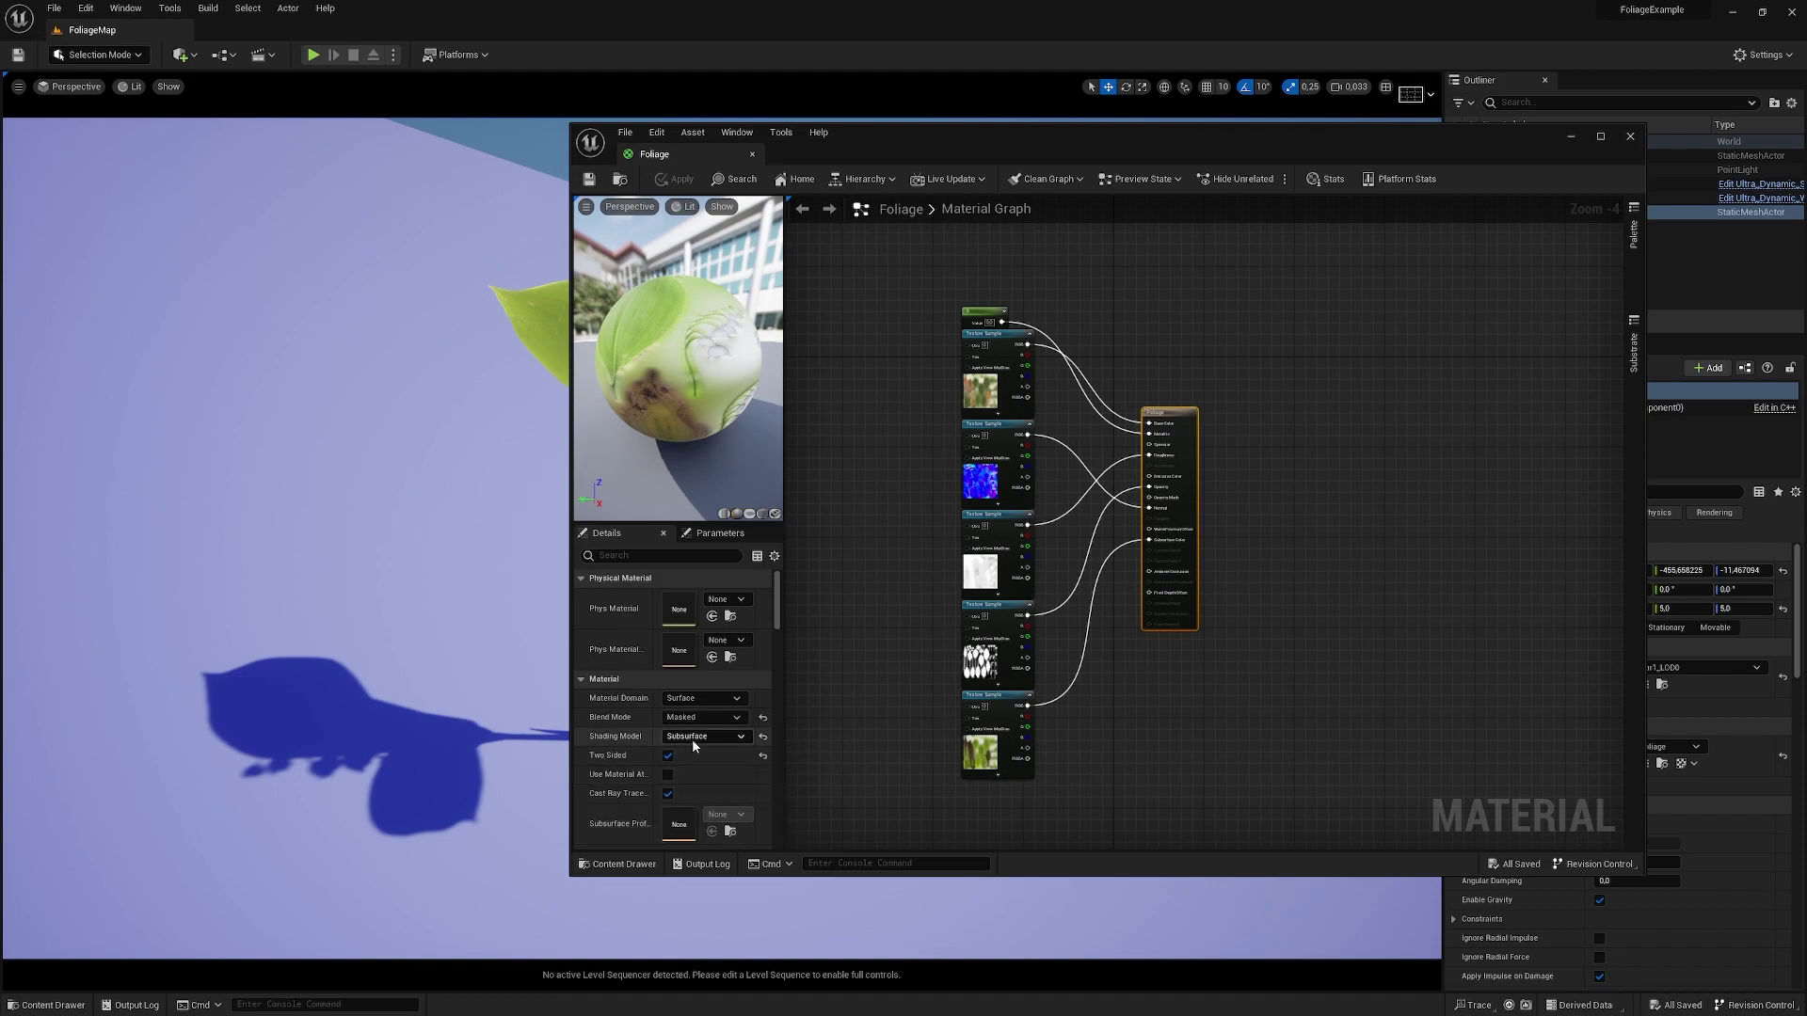
click(668, 757)
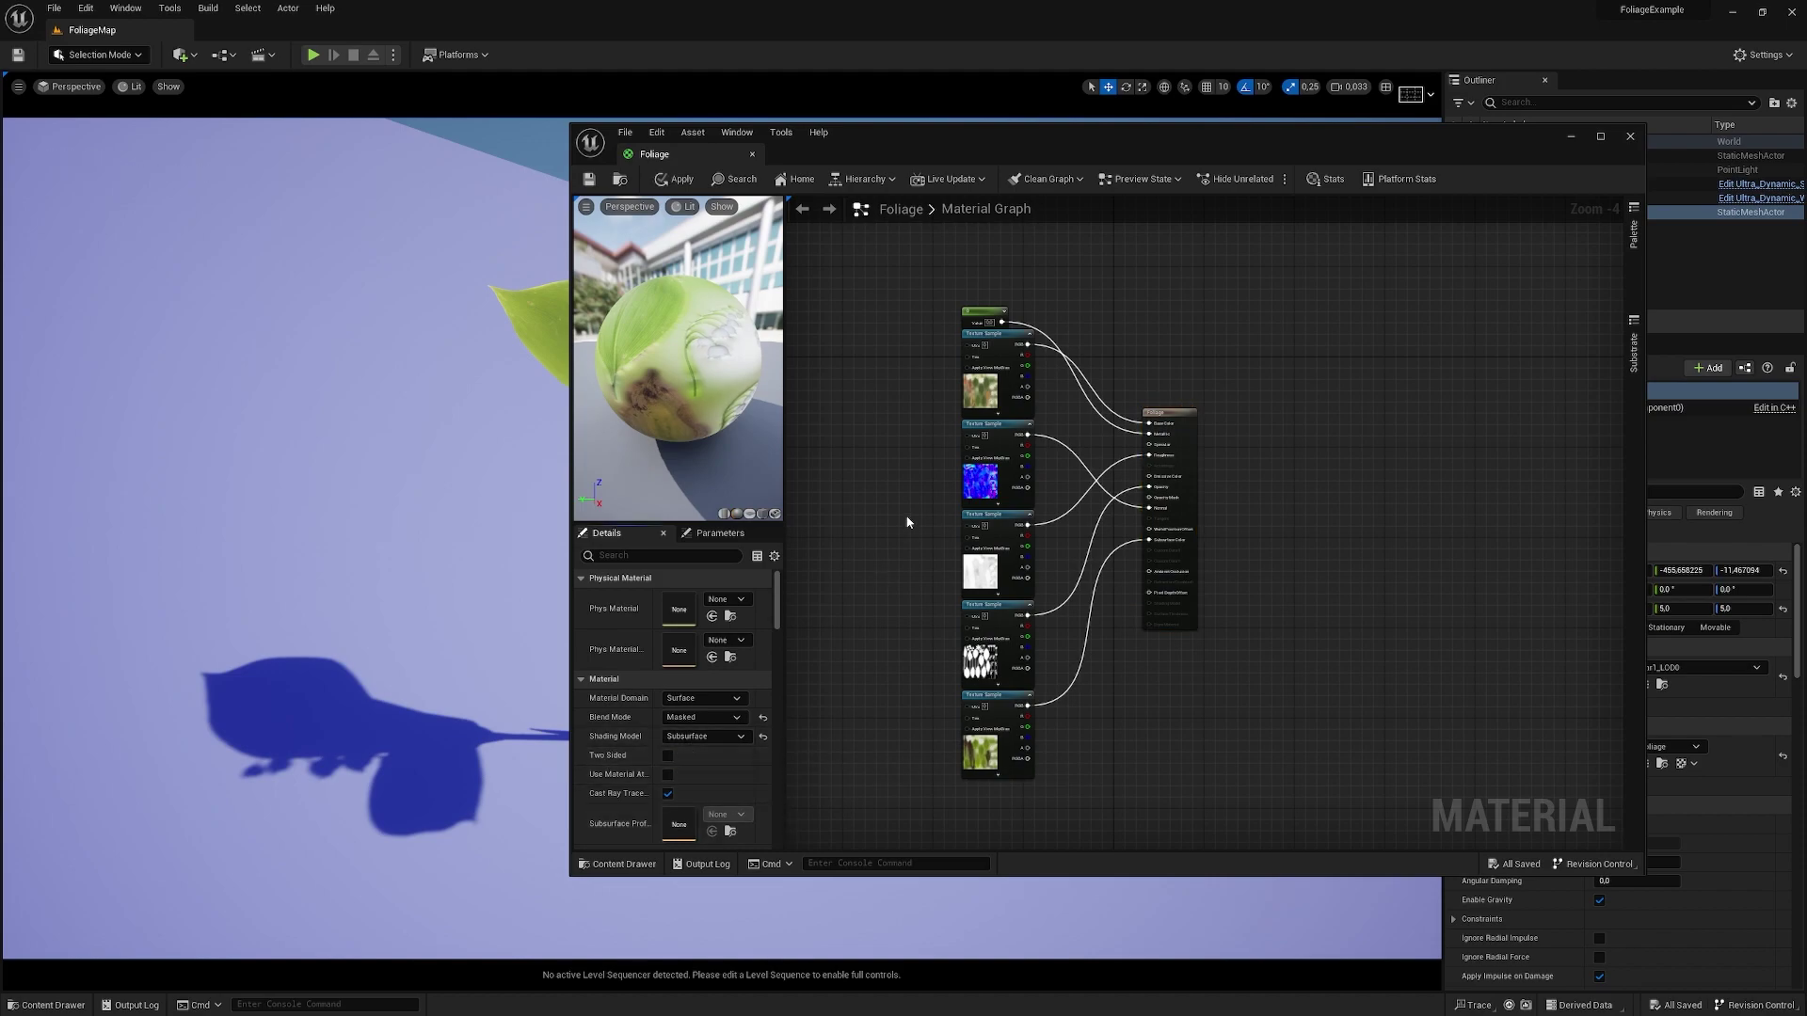
click(682, 179)
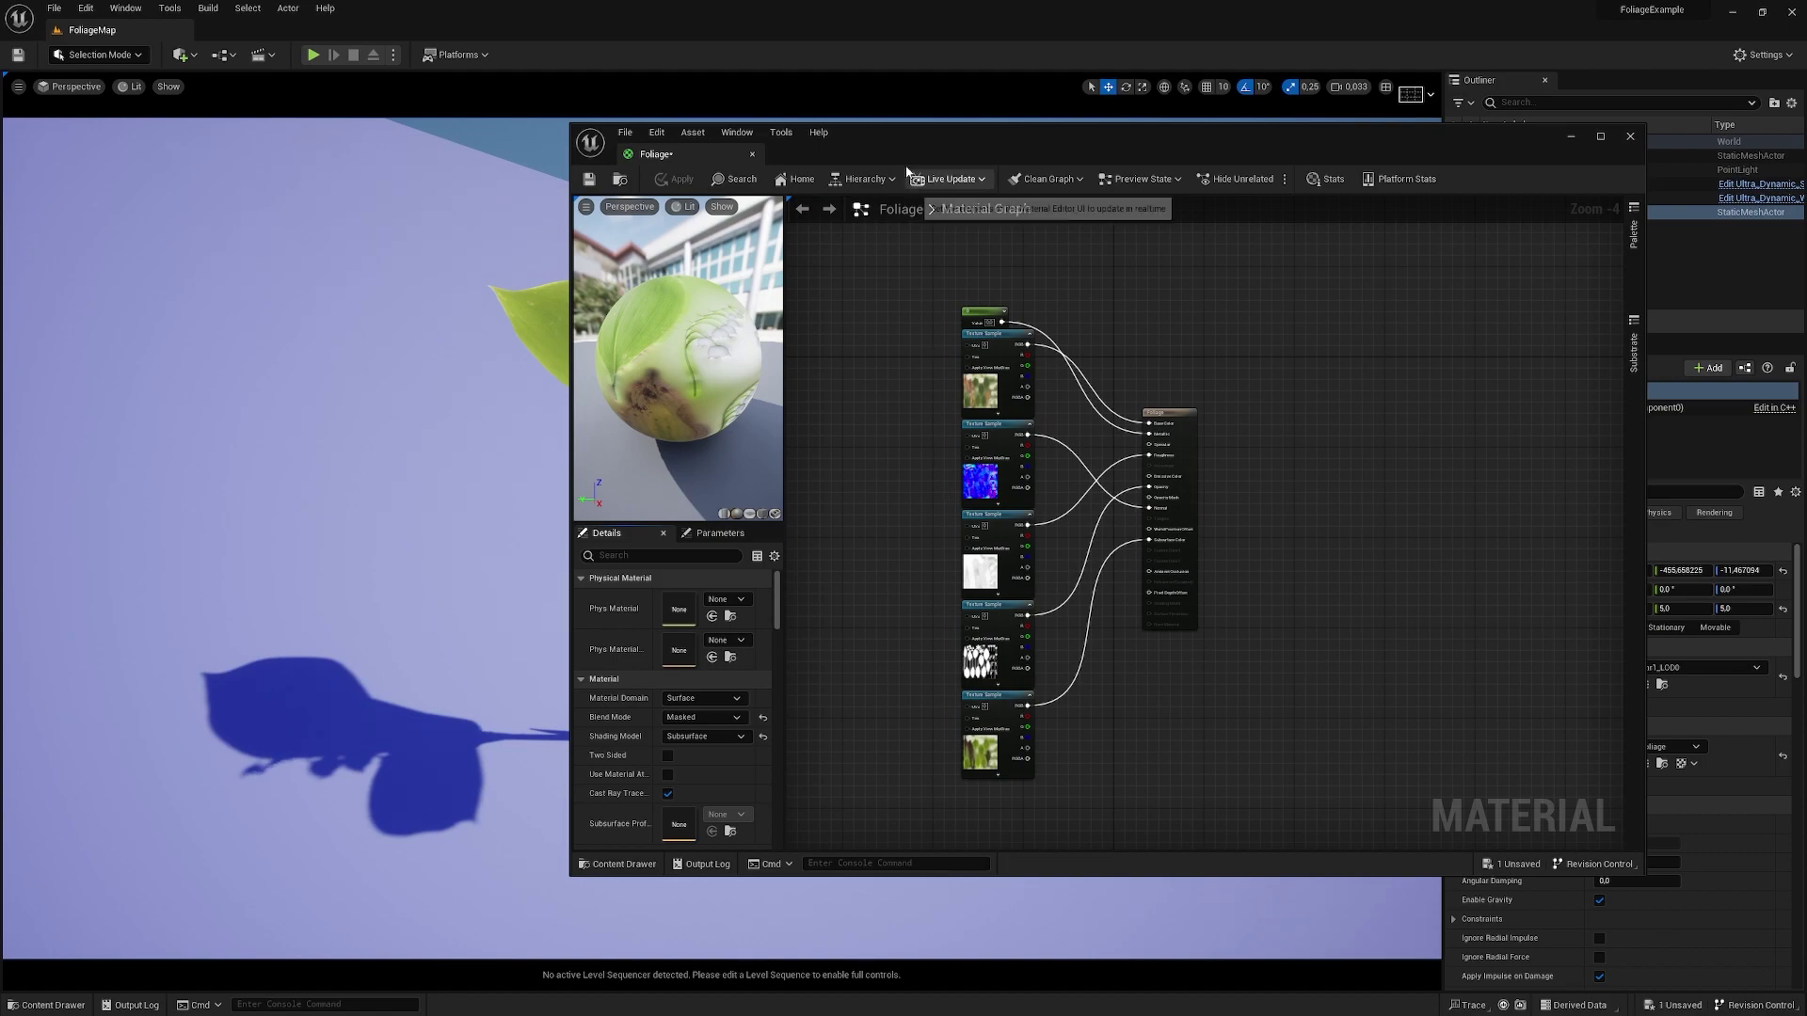
drag(902, 139, 1167, 176)
alt+drag(569, 588, 574, 517)
right_drag(582, 534, 602, 513)
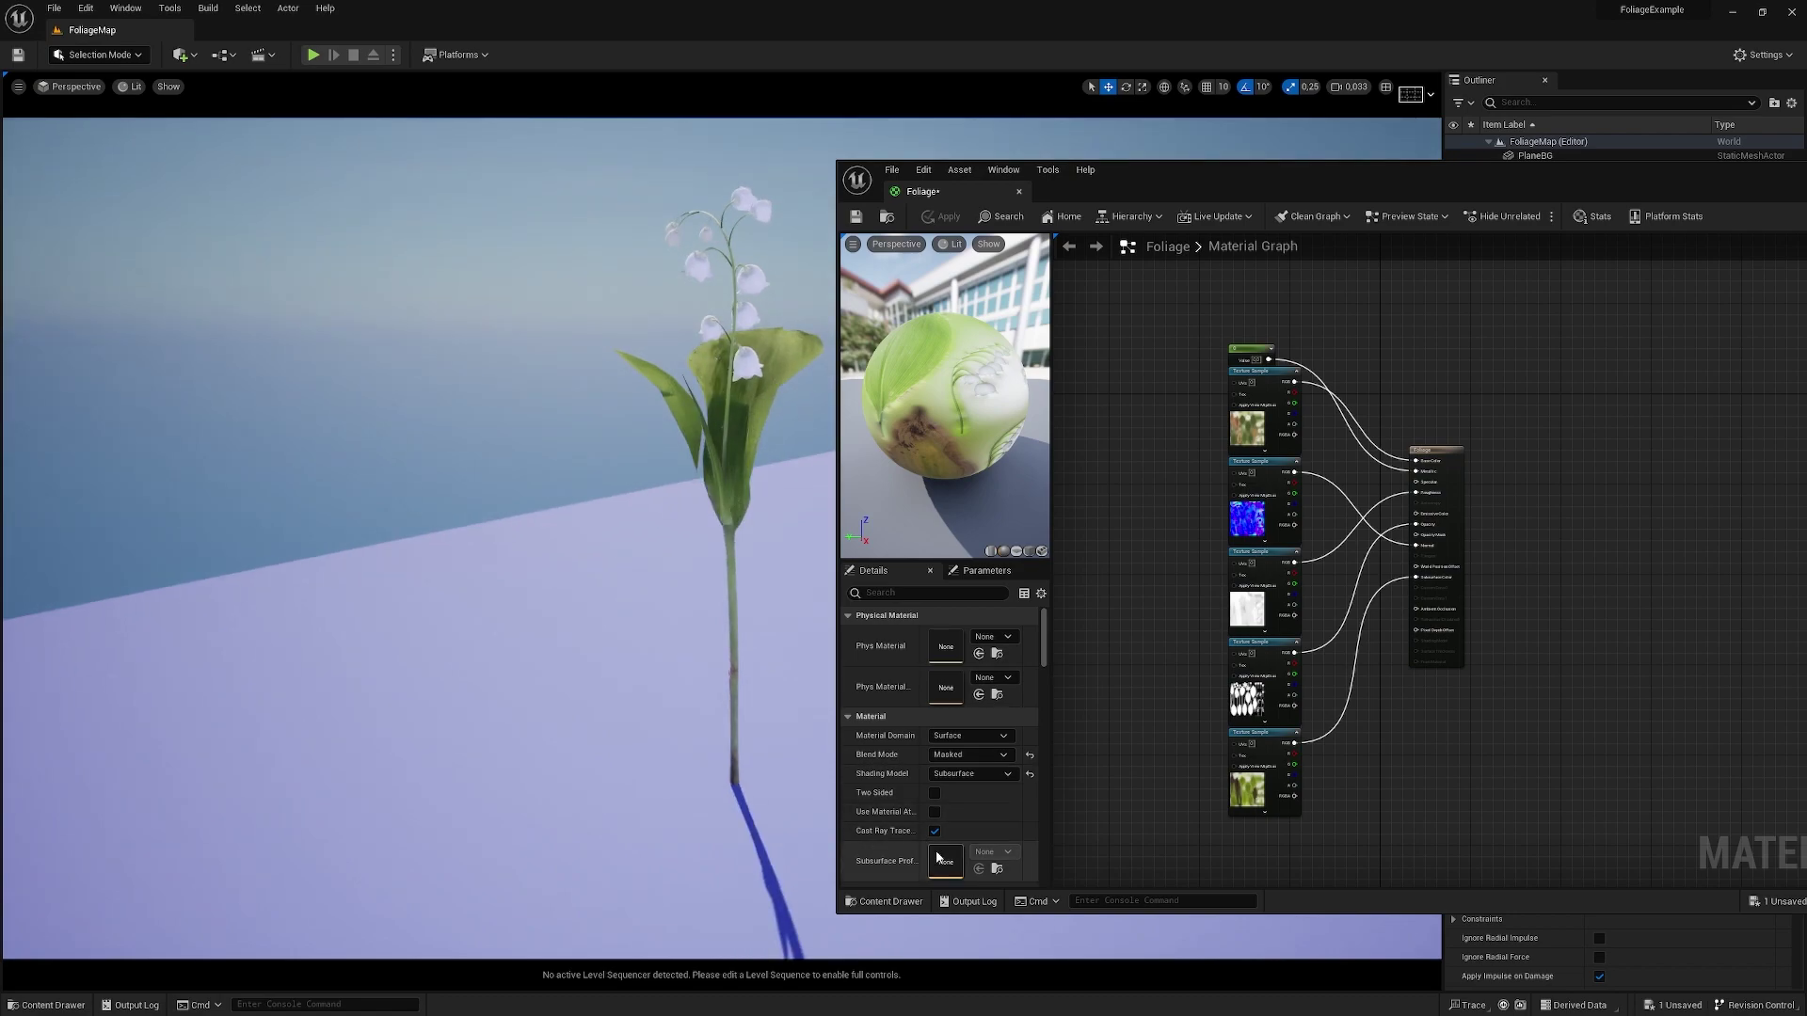
- Turn Two Sided back on for the Foliage material, apply it and check both leaf sides in the level
click(935, 792)
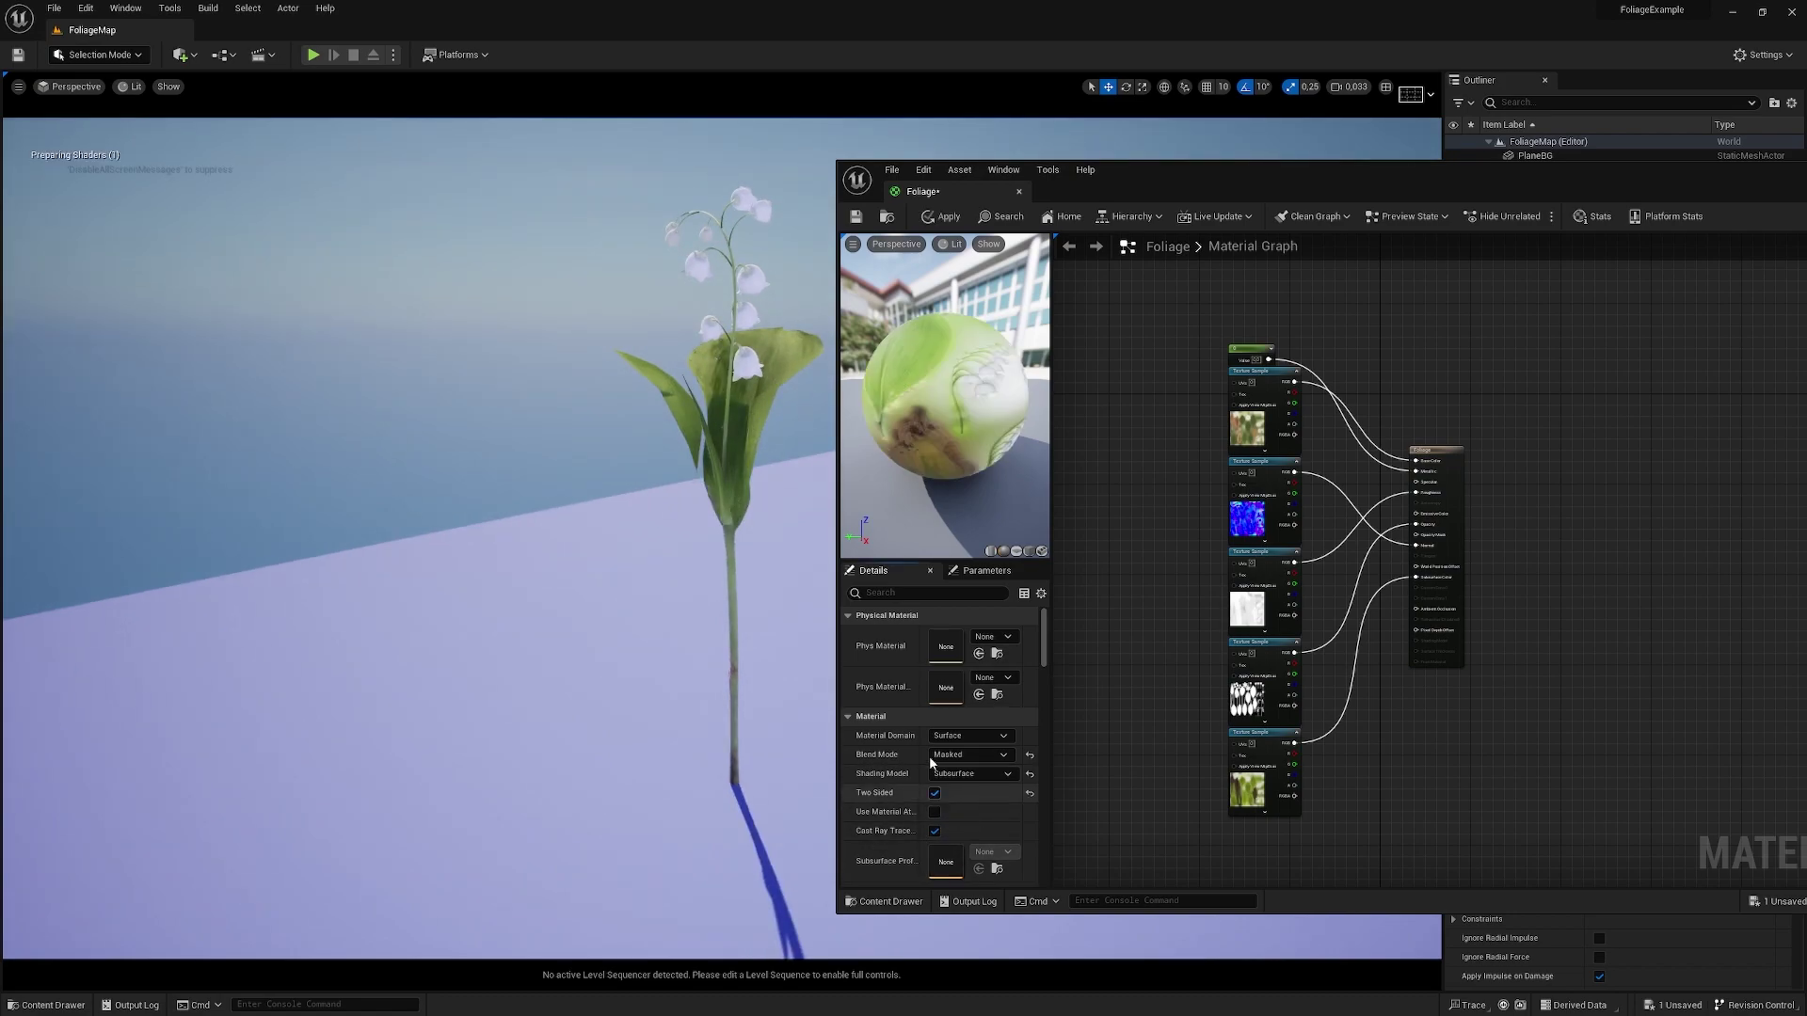
click(941, 217)
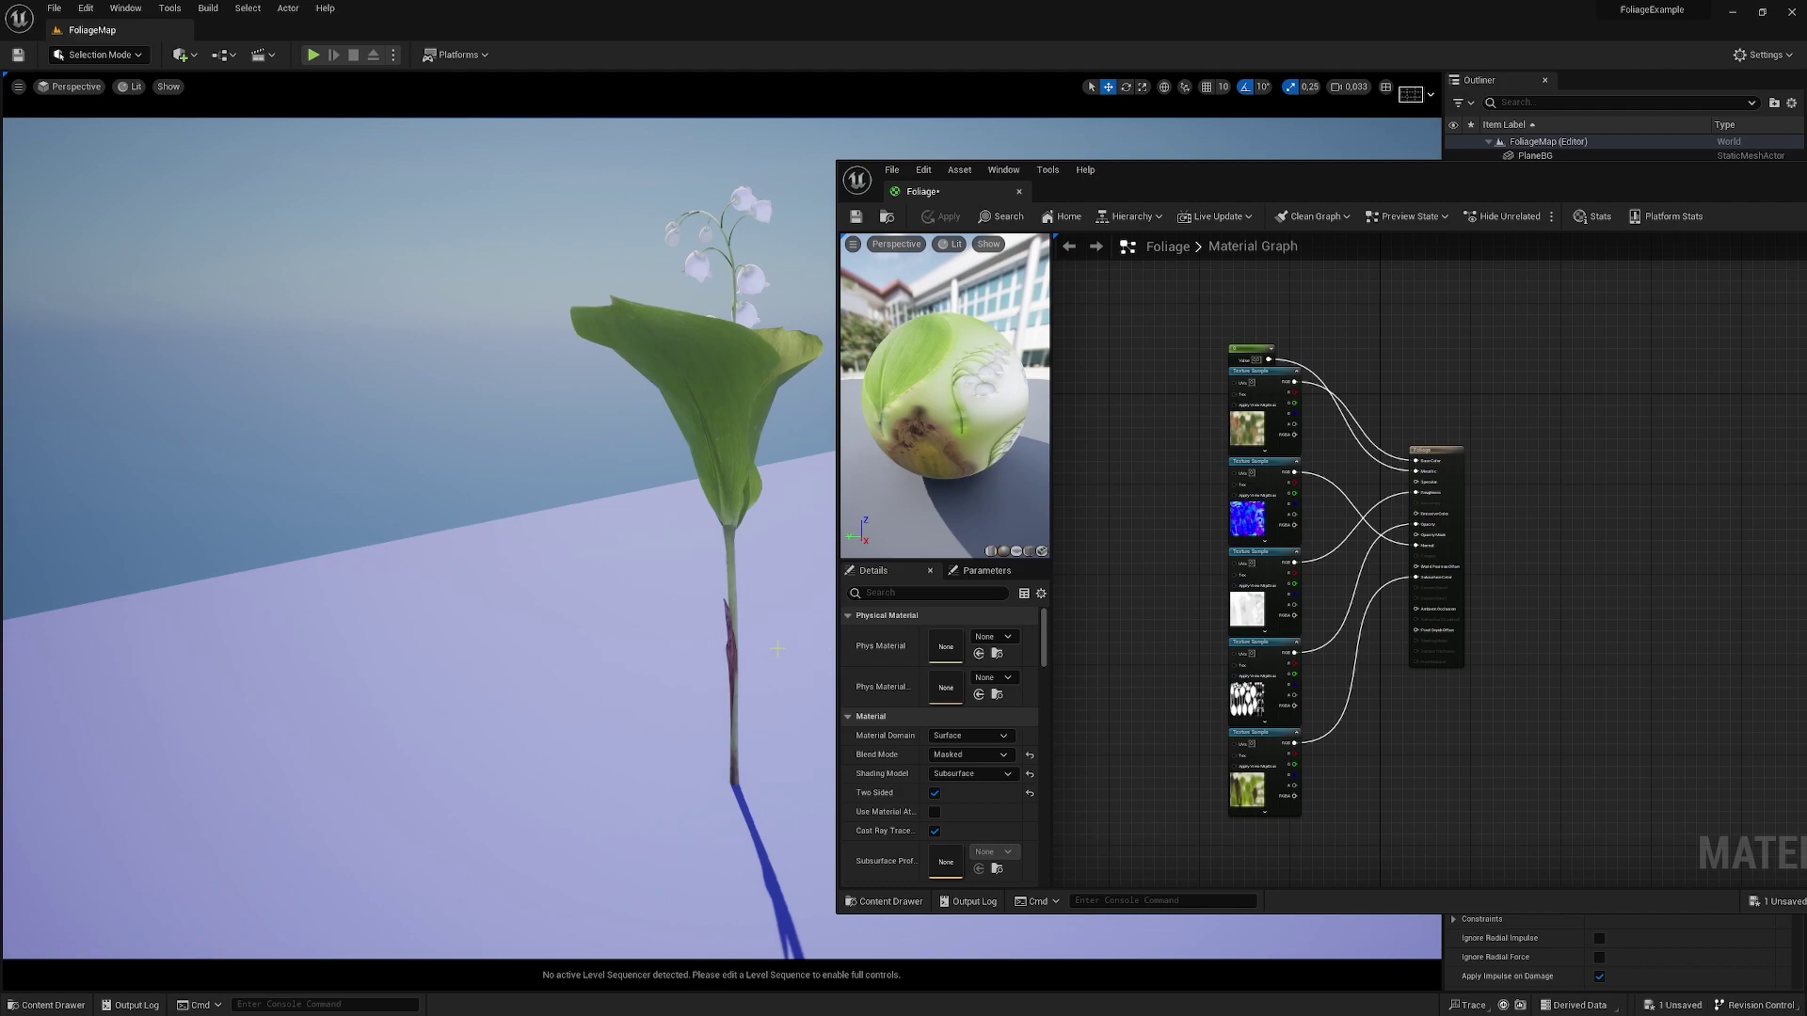
alt+drag(602, 512, 739, 461)
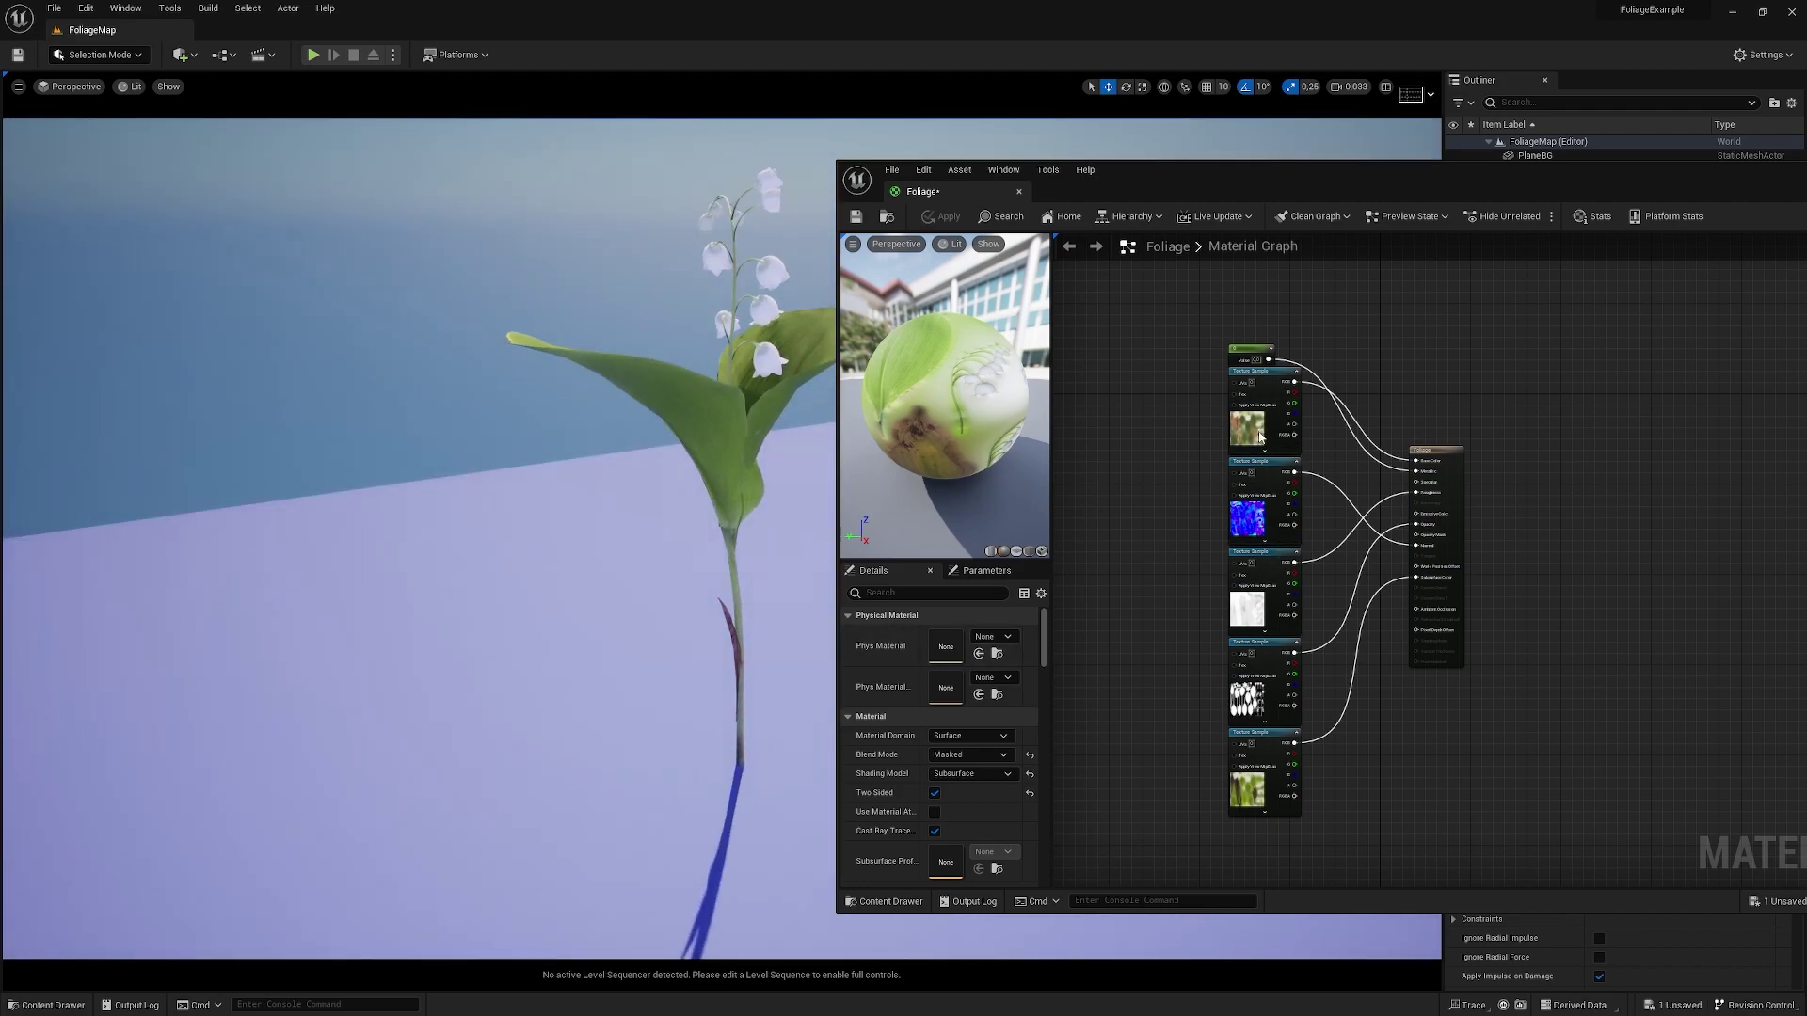
- Examine the Foliage material's texture samples, comparing the texture used for base color with the one used for subsurface color
click(1250, 473)
click(1247, 610)
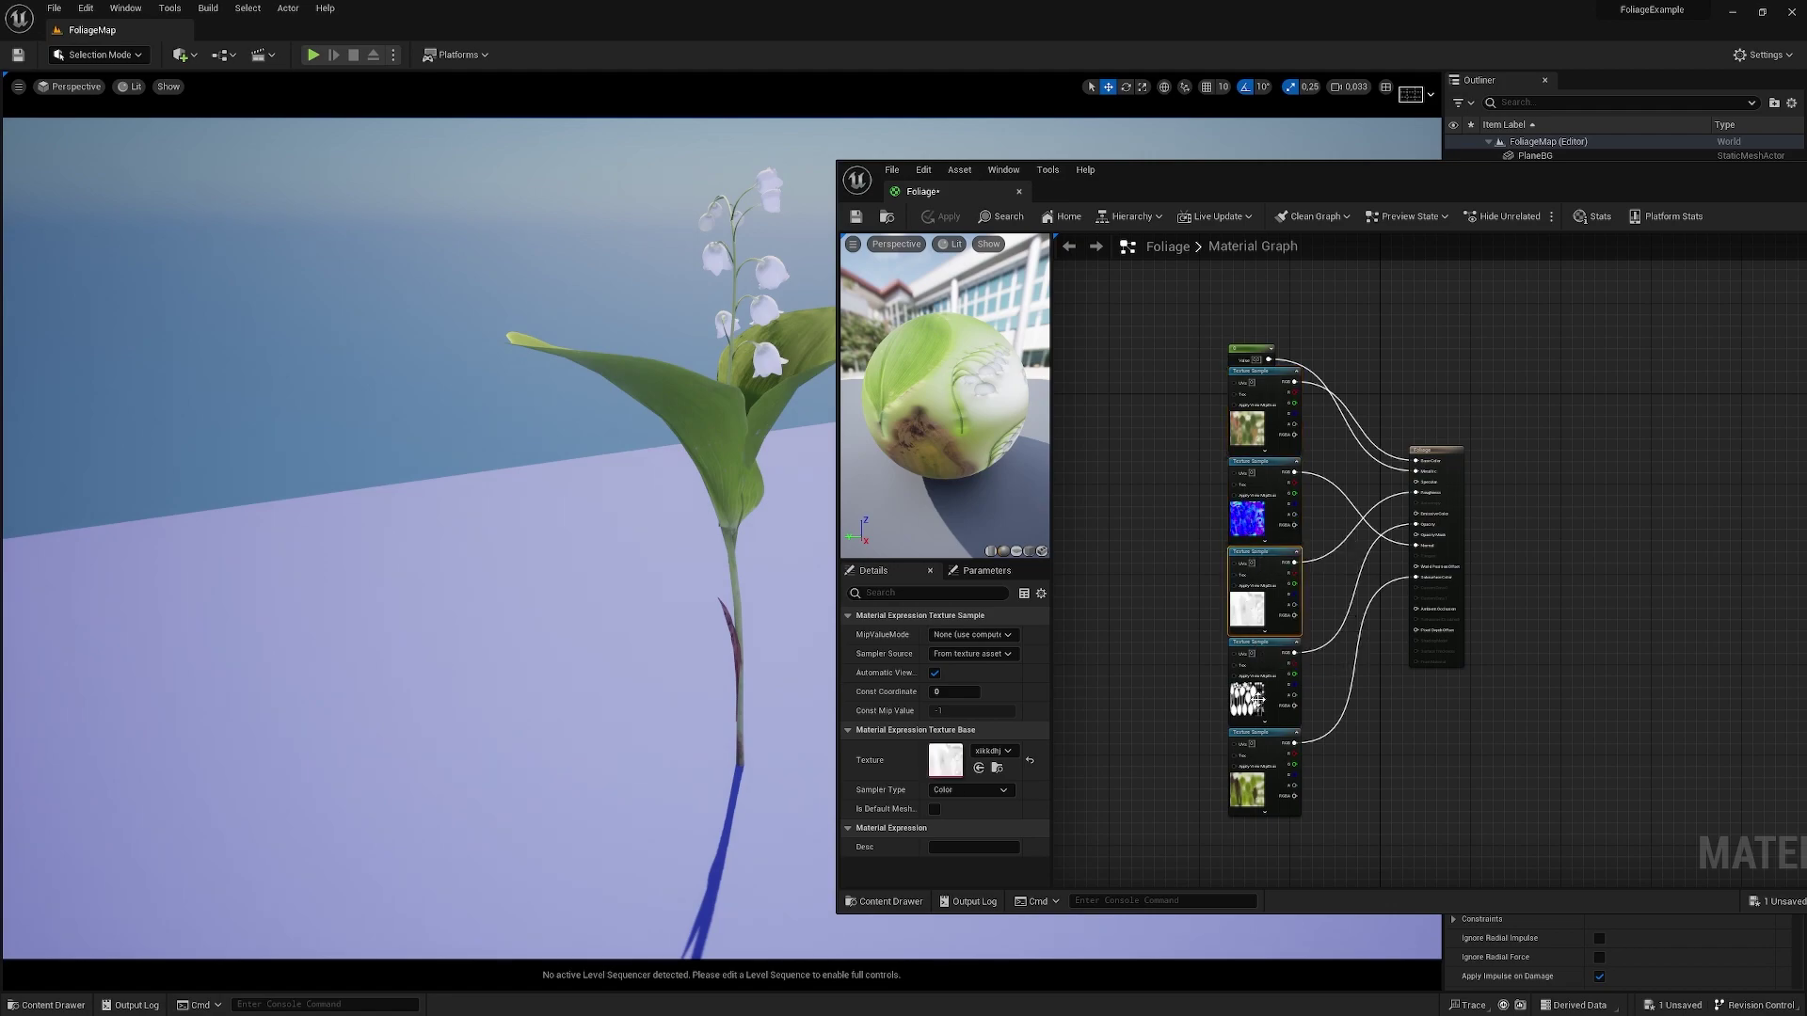
click(1256, 701)
click(1262, 795)
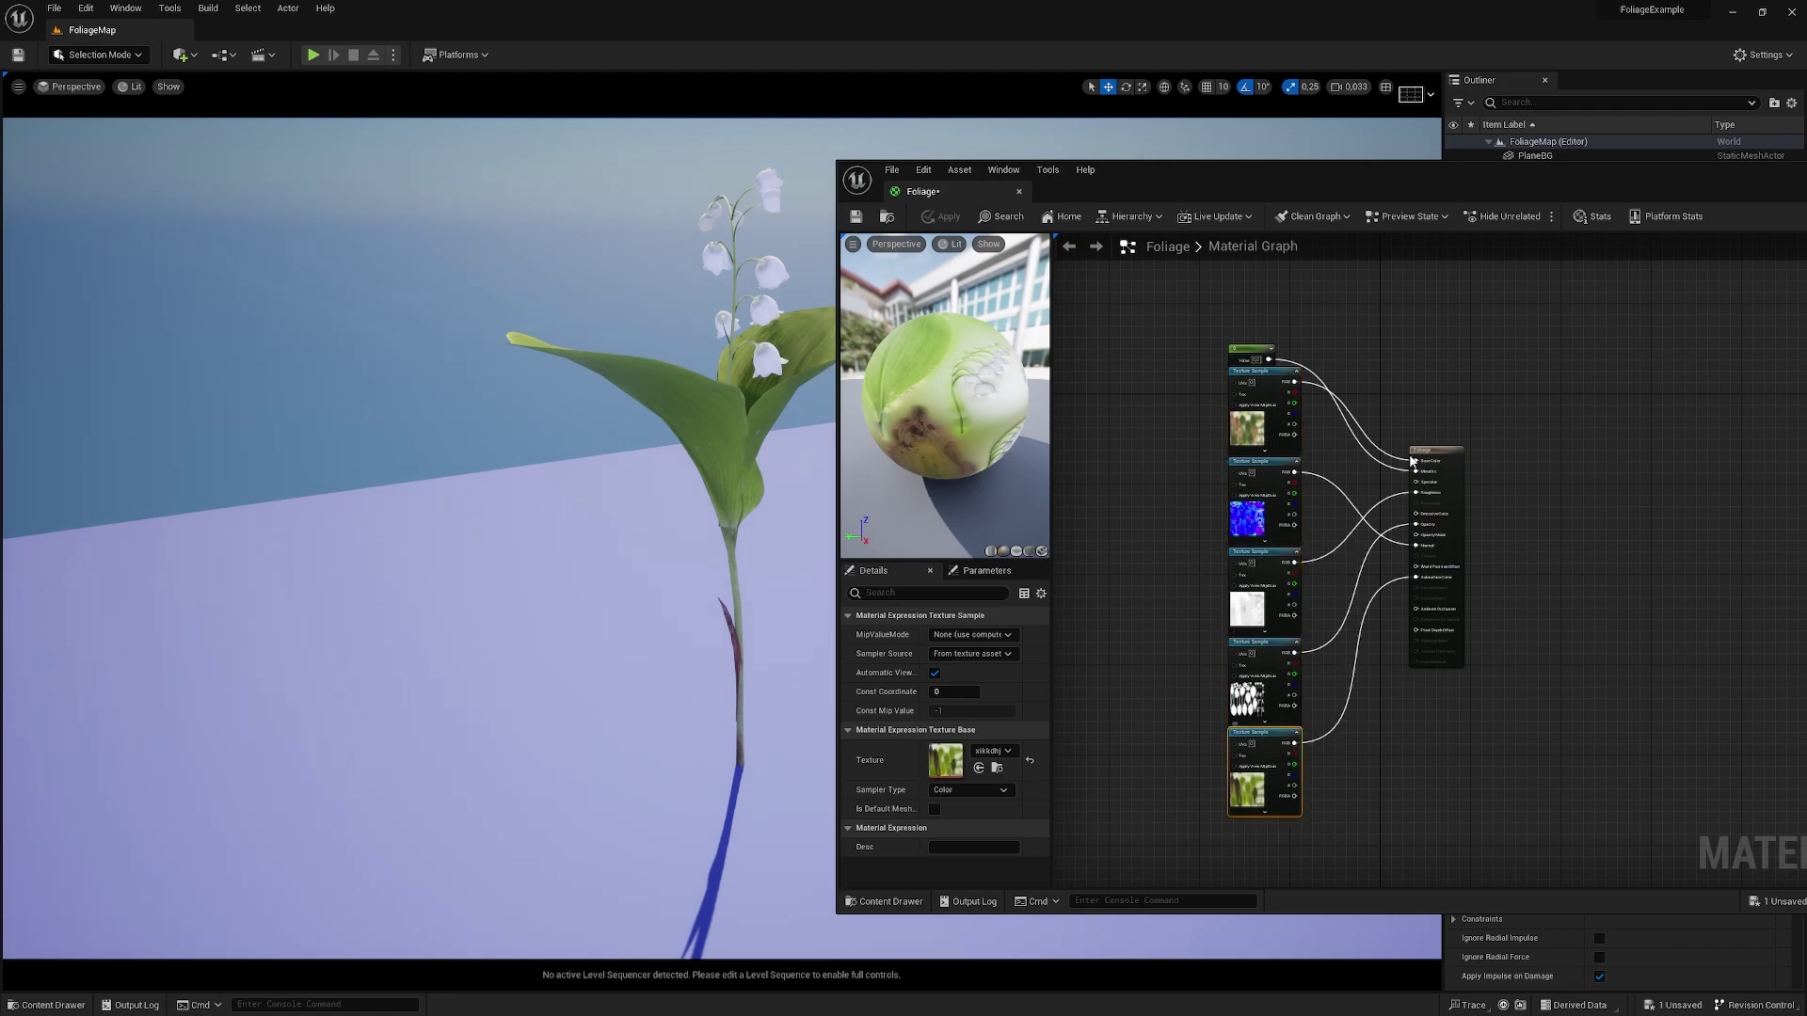
drag(1297, 178, 991, 154)
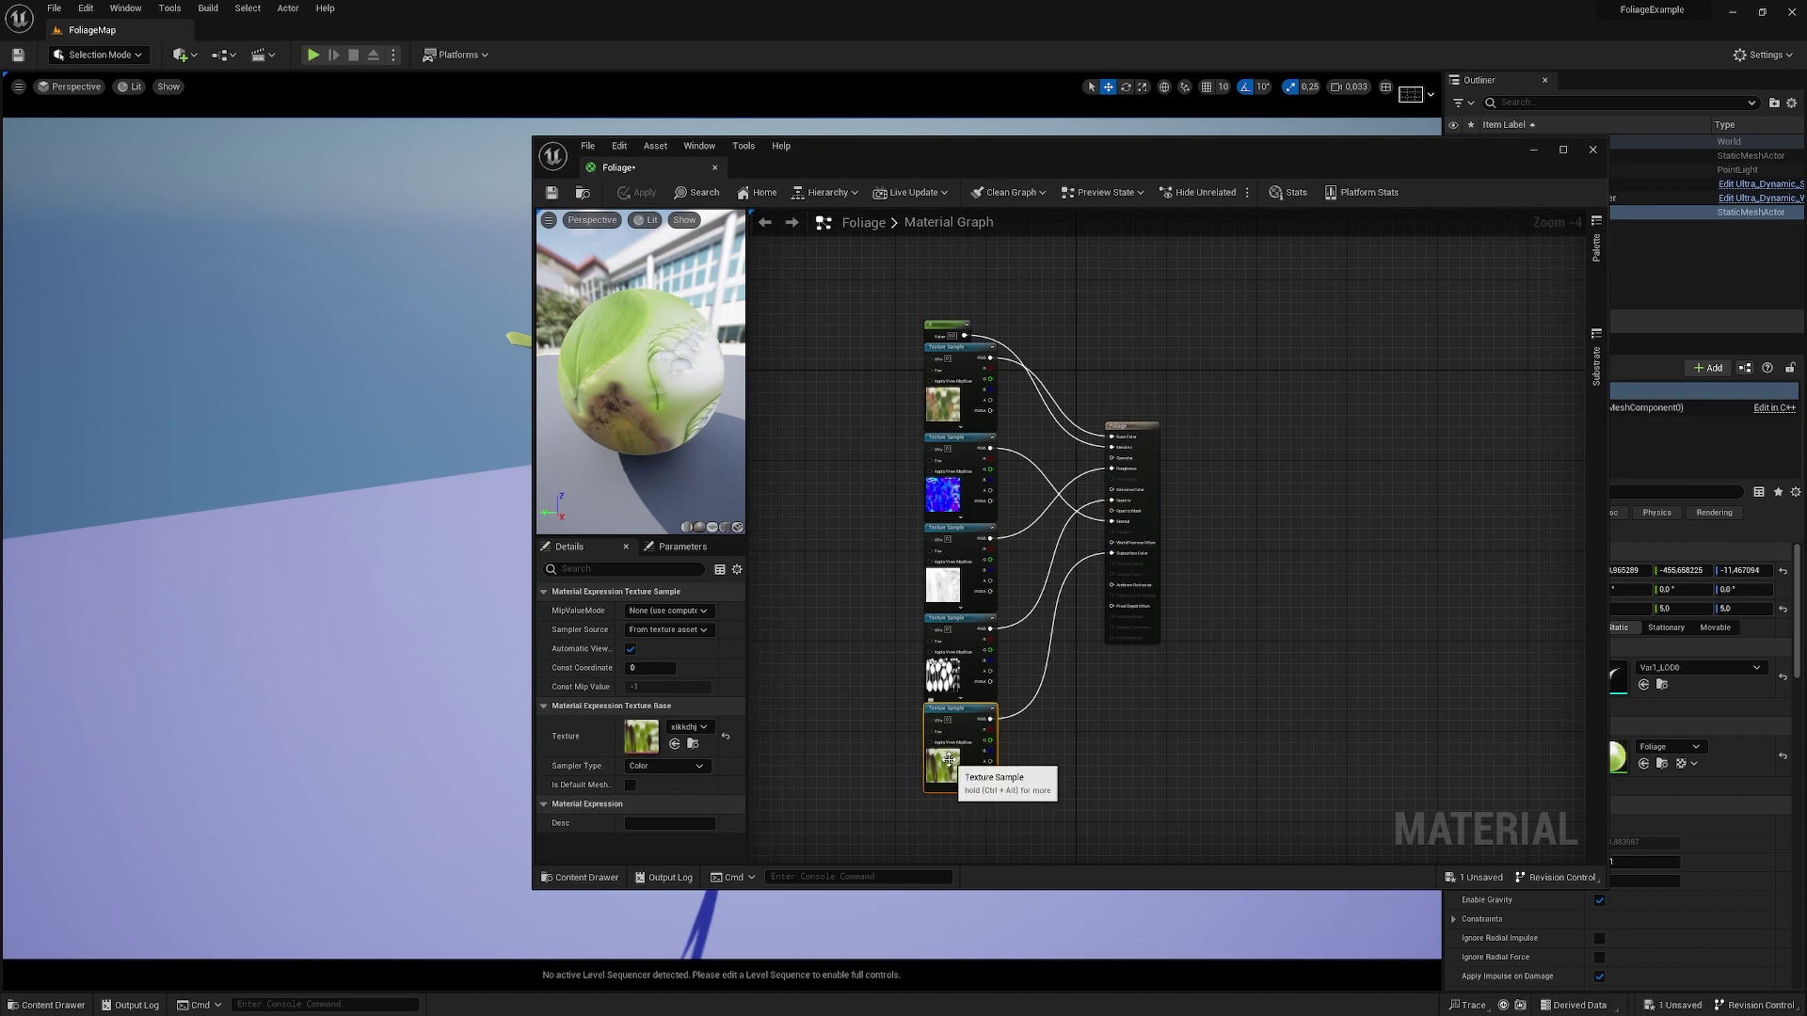
click(966, 403)
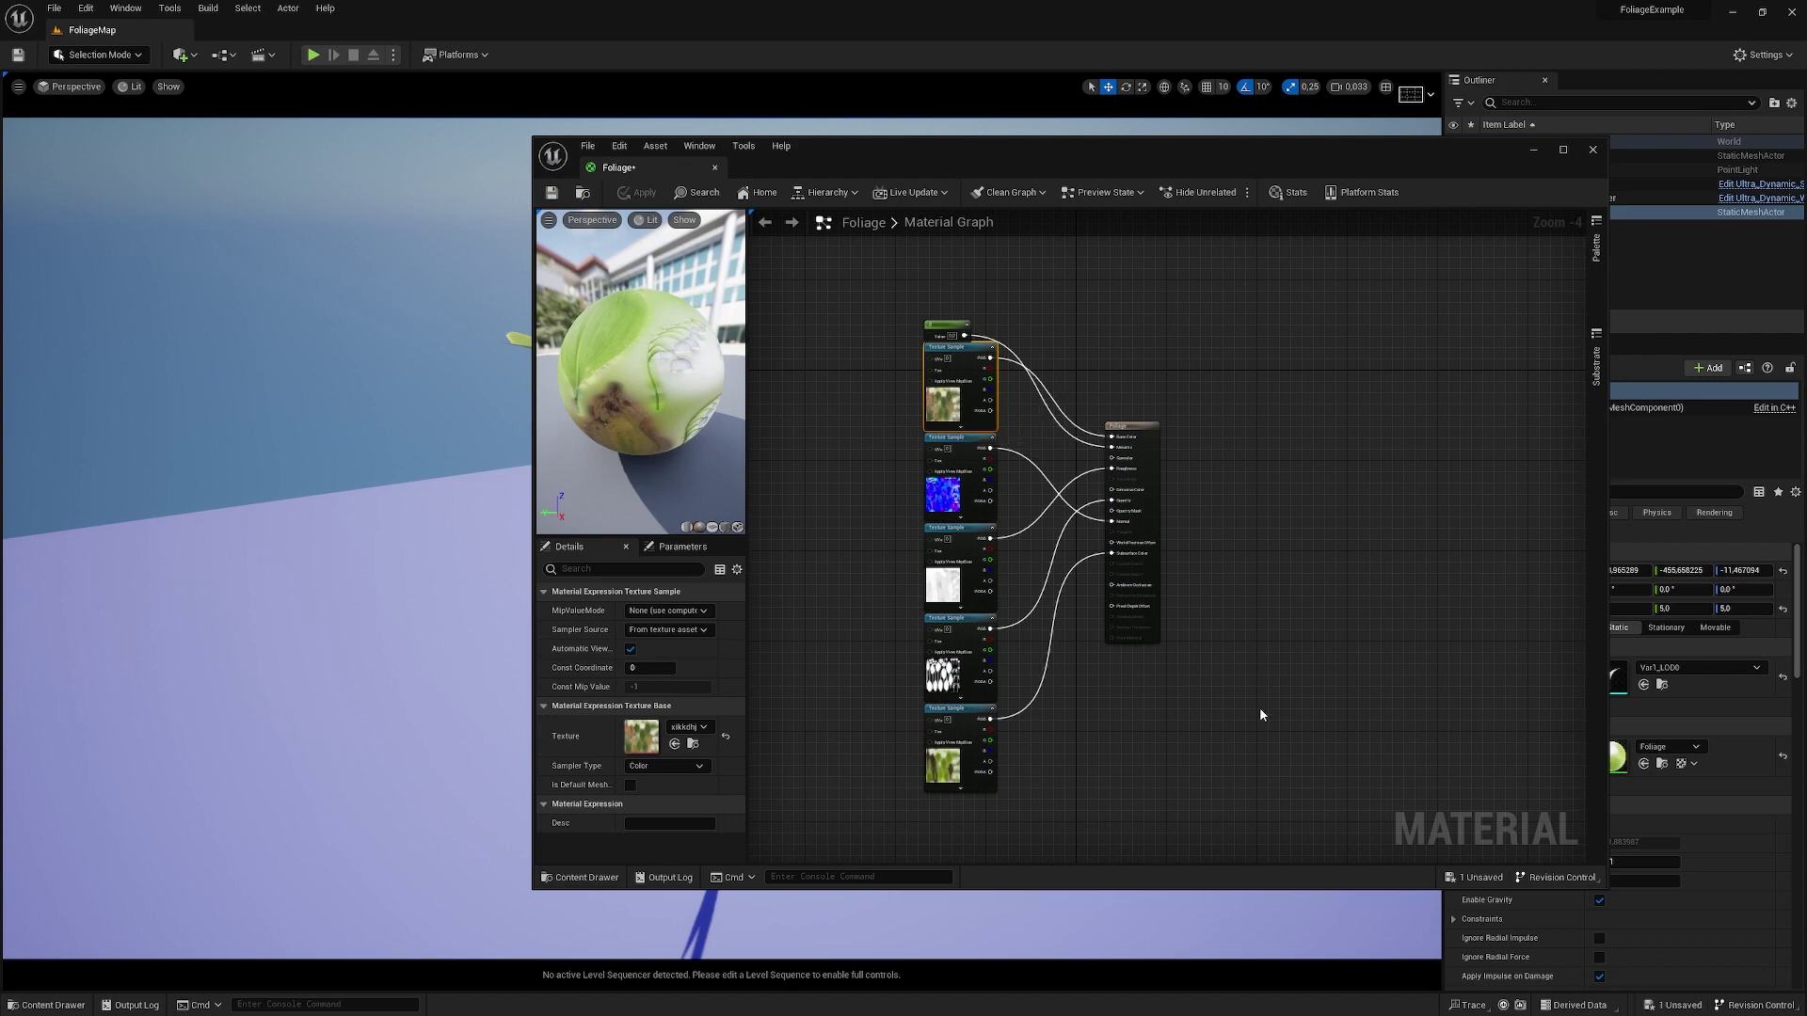
click(958, 764)
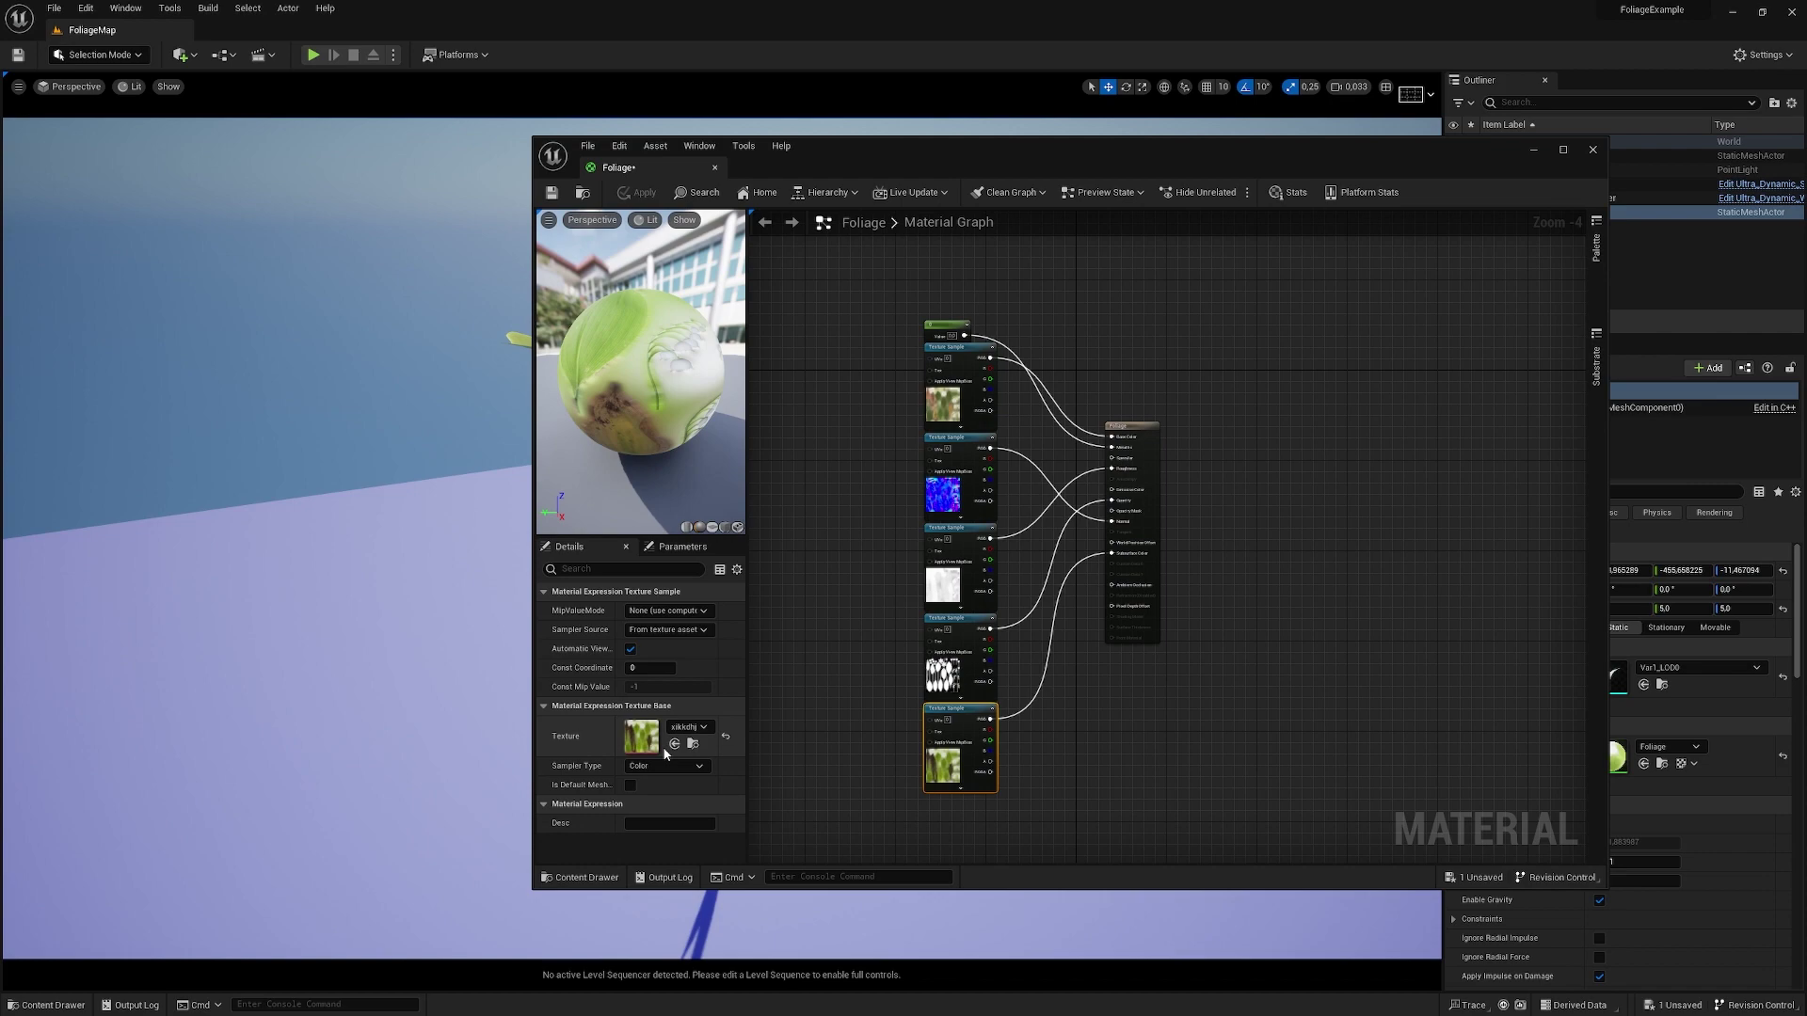
click(960, 405)
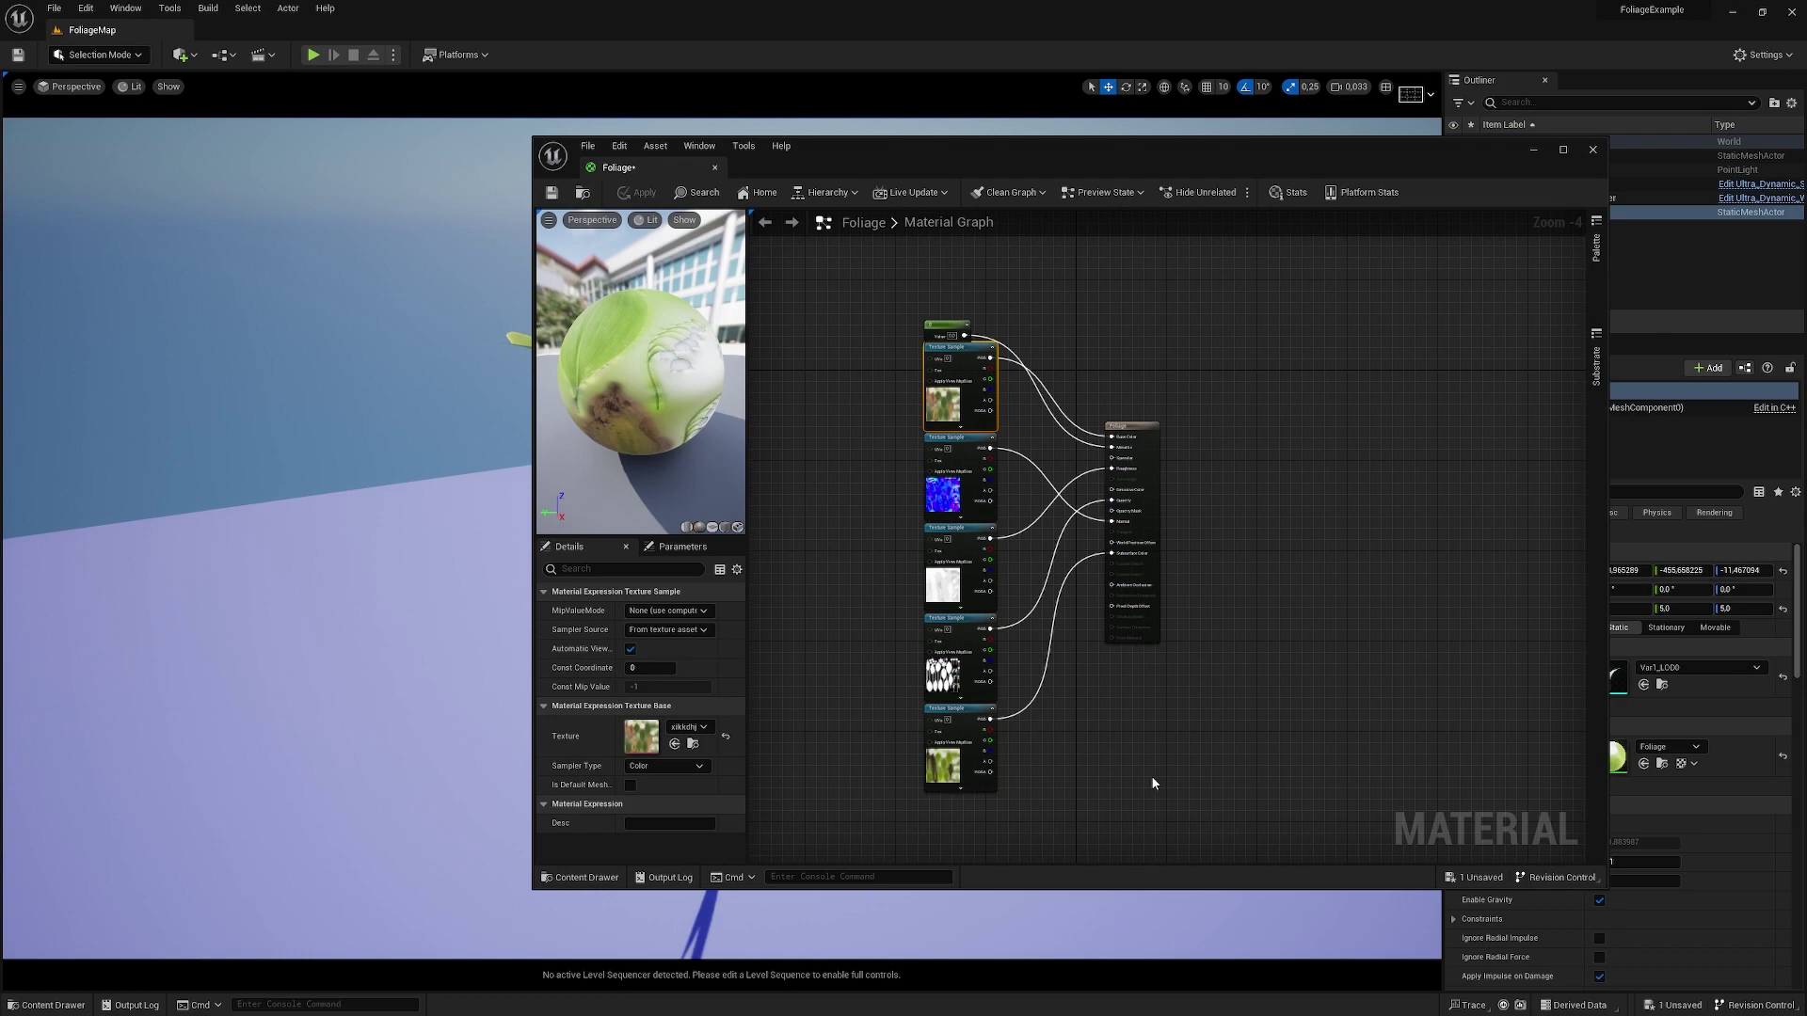
click(1153, 783)
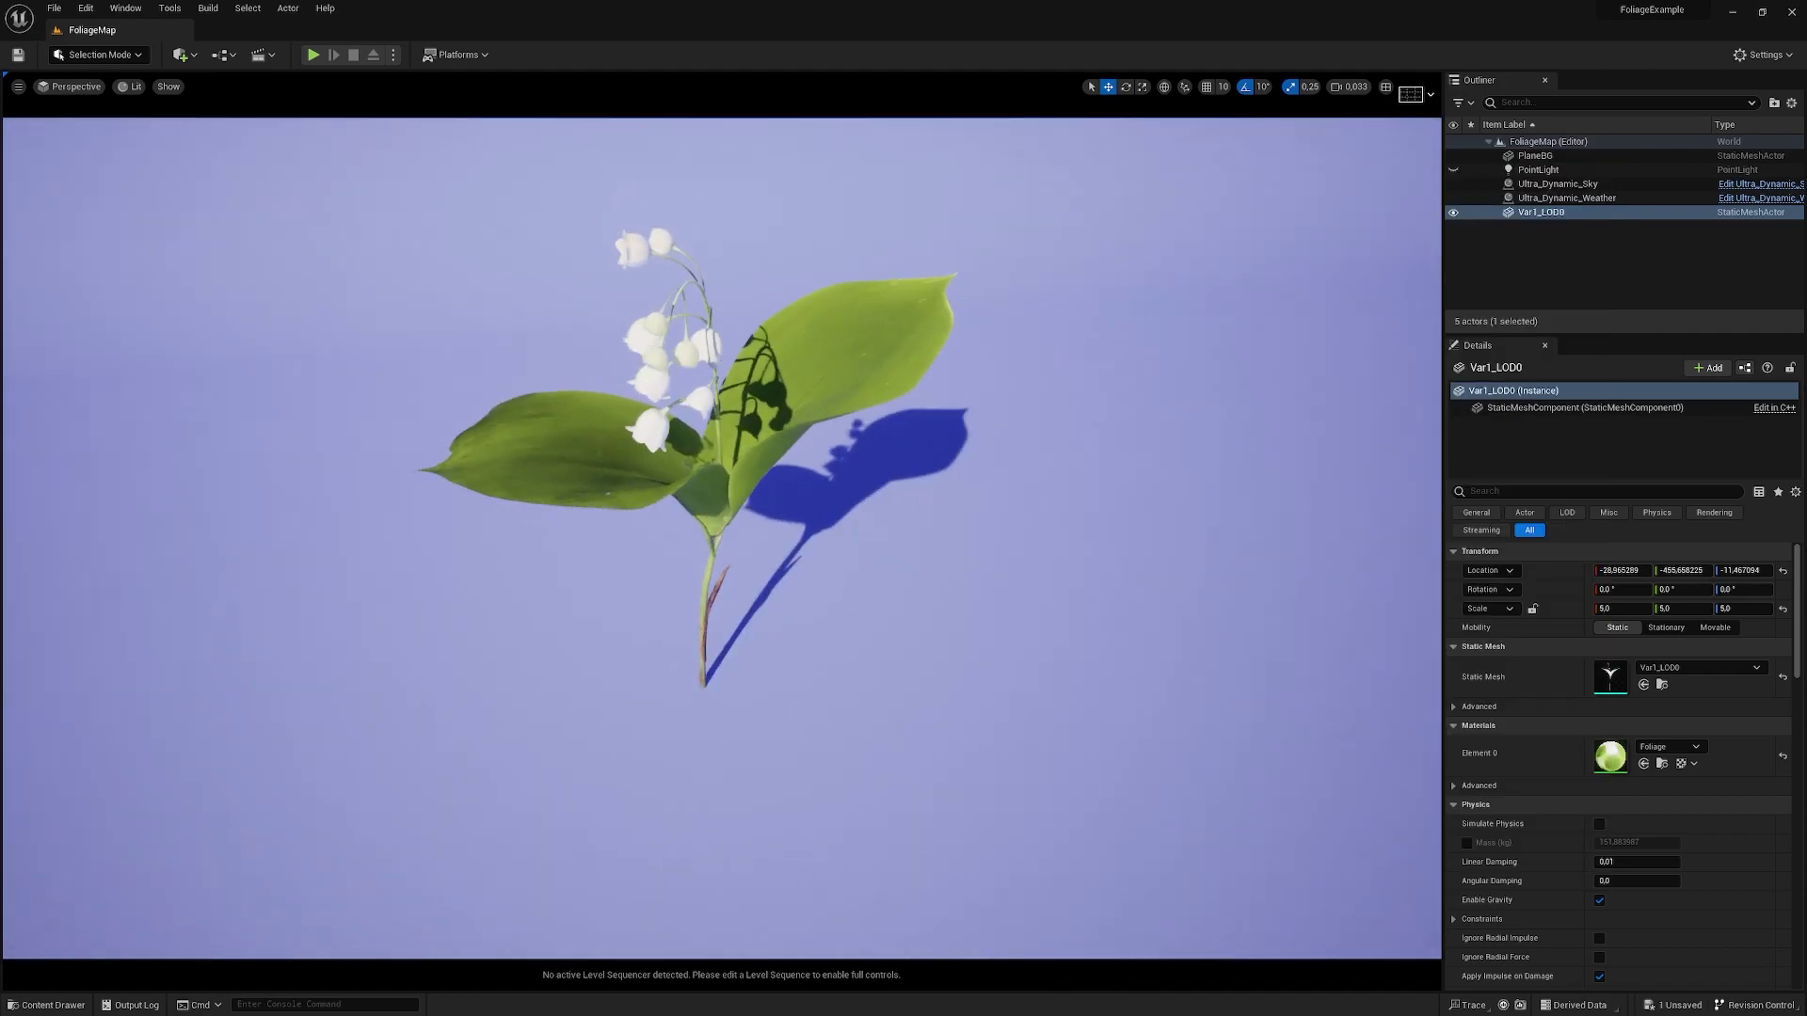
- Unhide the PointLight actor and show the editor icons and grid in the viewport
click(1452, 169)
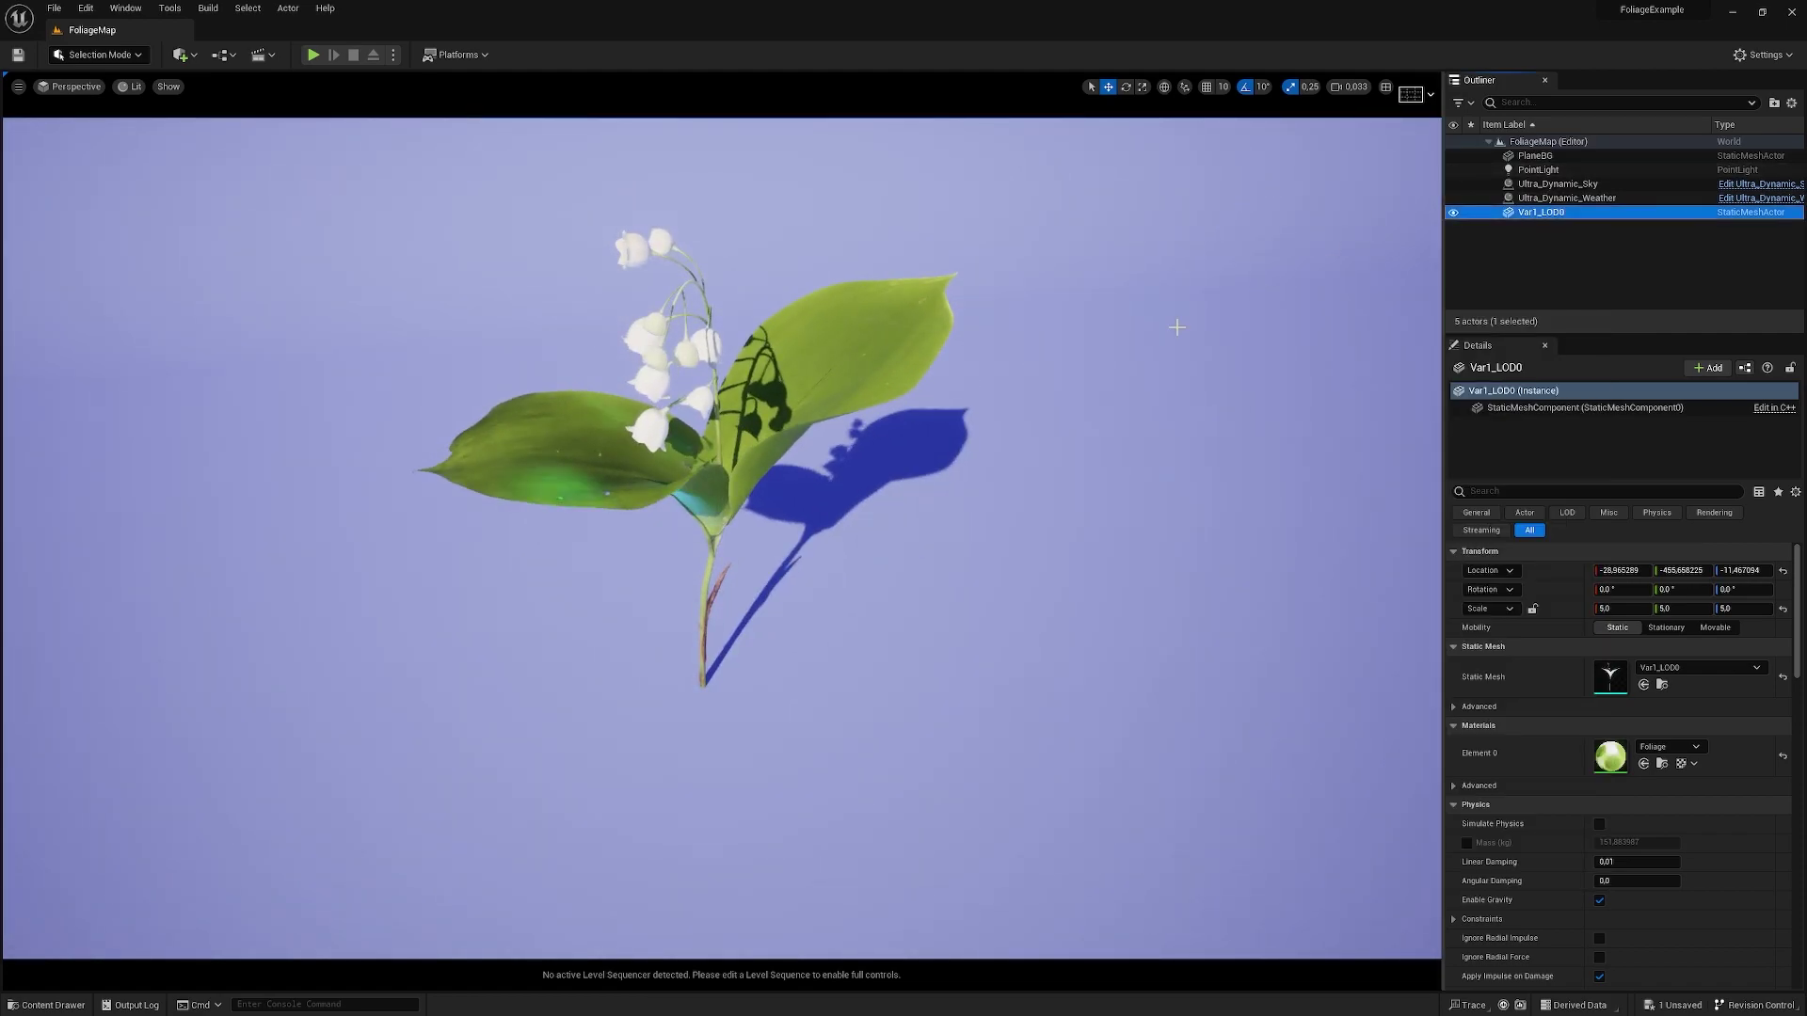
alt+drag(907, 529, 906, 471)
key(g)
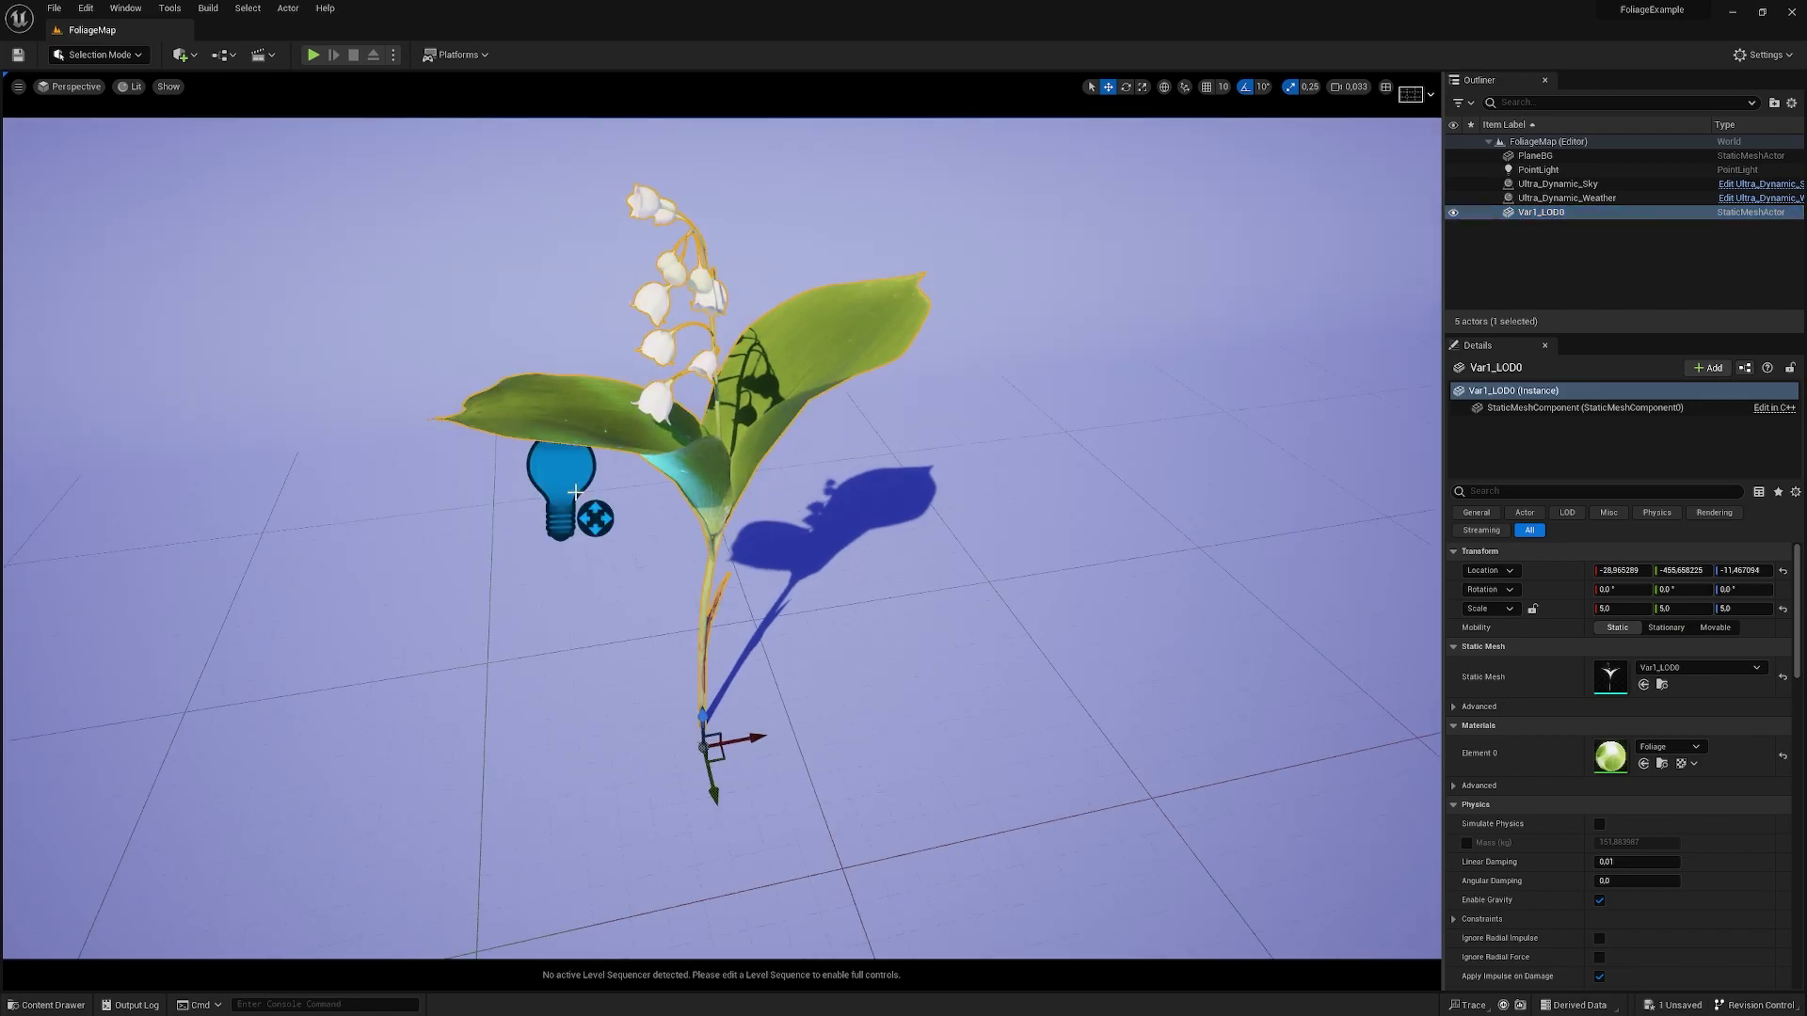
- Move the point light beneath the leaf to about X -58, Y -444, and set its attenuation radius to about 212
click(575, 493)
alt+drag(575, 493, 590, 550)
middle_drag(670, 545, 607, 479)
mouse_move(617, 613)
mouse_down()
mouse_move(640, 607)
mouse_move(622, 599)
mouse_move(649, 537)
mouse_move(715, 443)
mouse_move(800, 414)
mouse_move(913, 414)
mouse_move(621, 499)
mouse_move(593, 649)
mouse_move(610, 634)
mouse_move(582, 625)
mouse_move(603, 634)
mouse_up()
drag(1613, 686, 1732, 686)
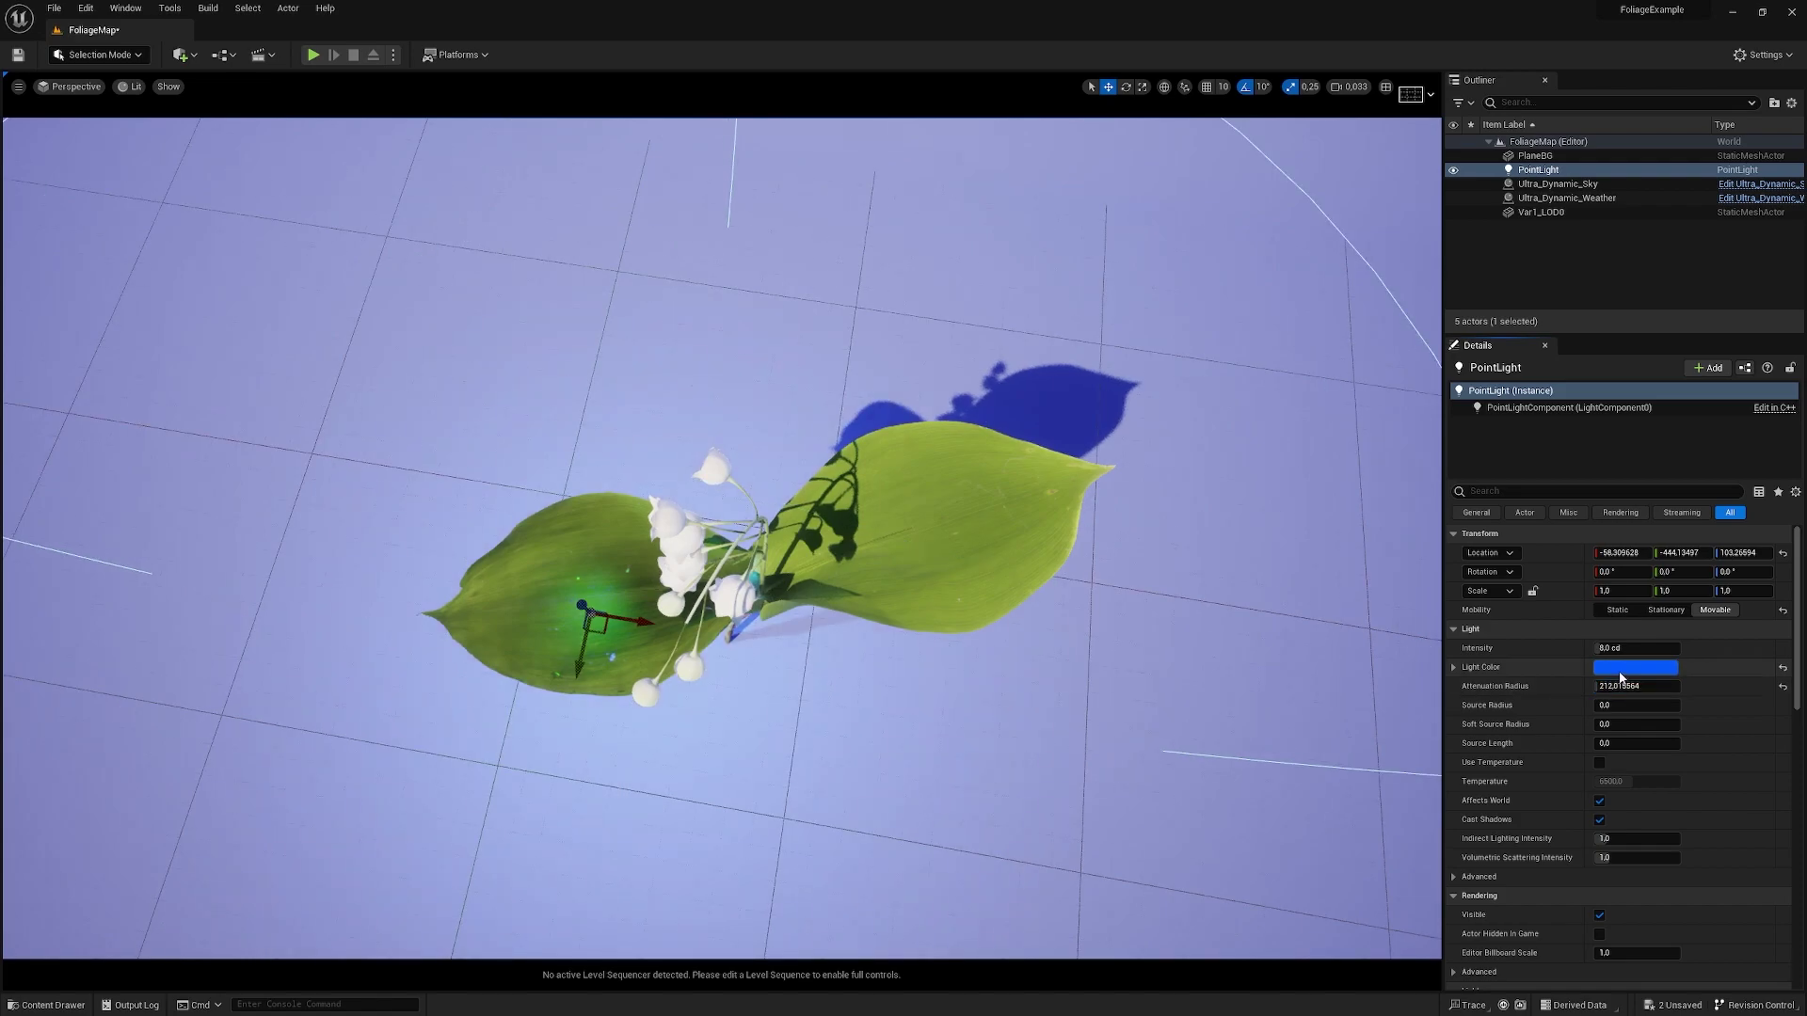
- Raise the point light's intensity to about 28.2 cd and set its light color to pinkish red, sRGB hex F10064FF
drag(1609, 648, 1645, 648)
click(1635, 667)
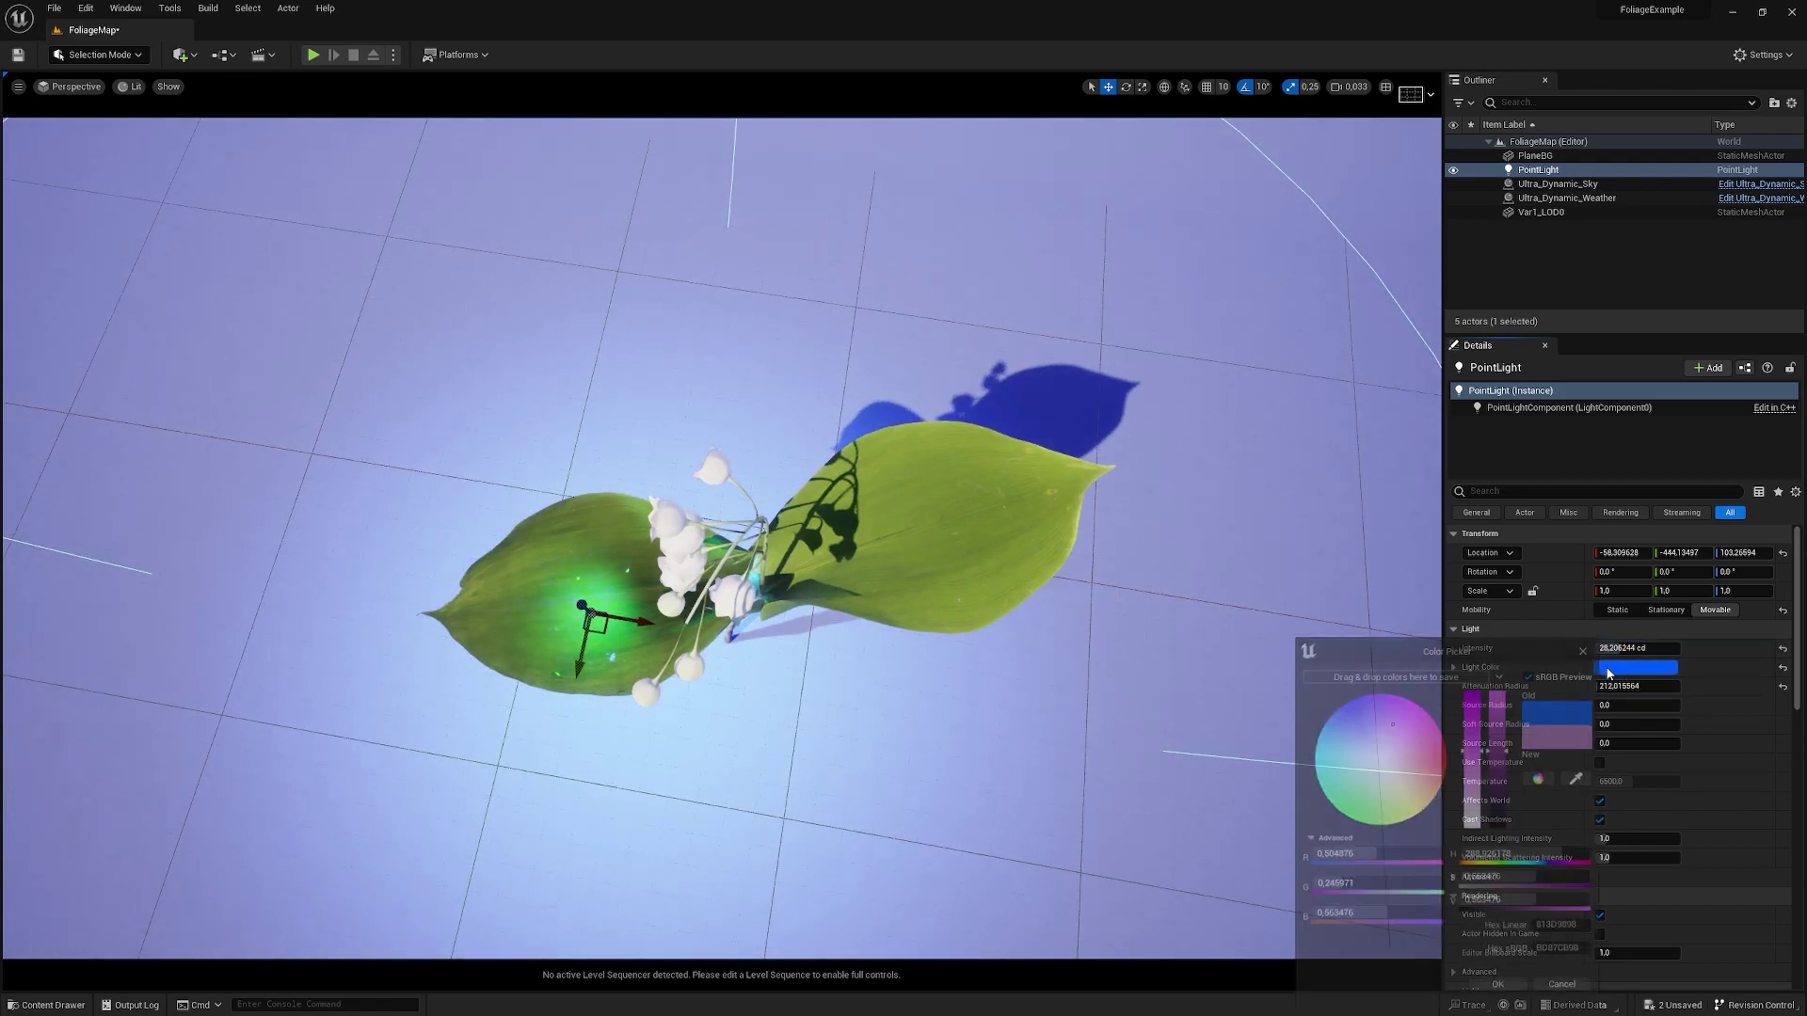
mouse_move(1434, 750)
mouse_down()
mouse_move(1438, 736)
mouse_move(1354, 770)
mouse_move(1419, 827)
mouse_move(1443, 753)
mouse_up()
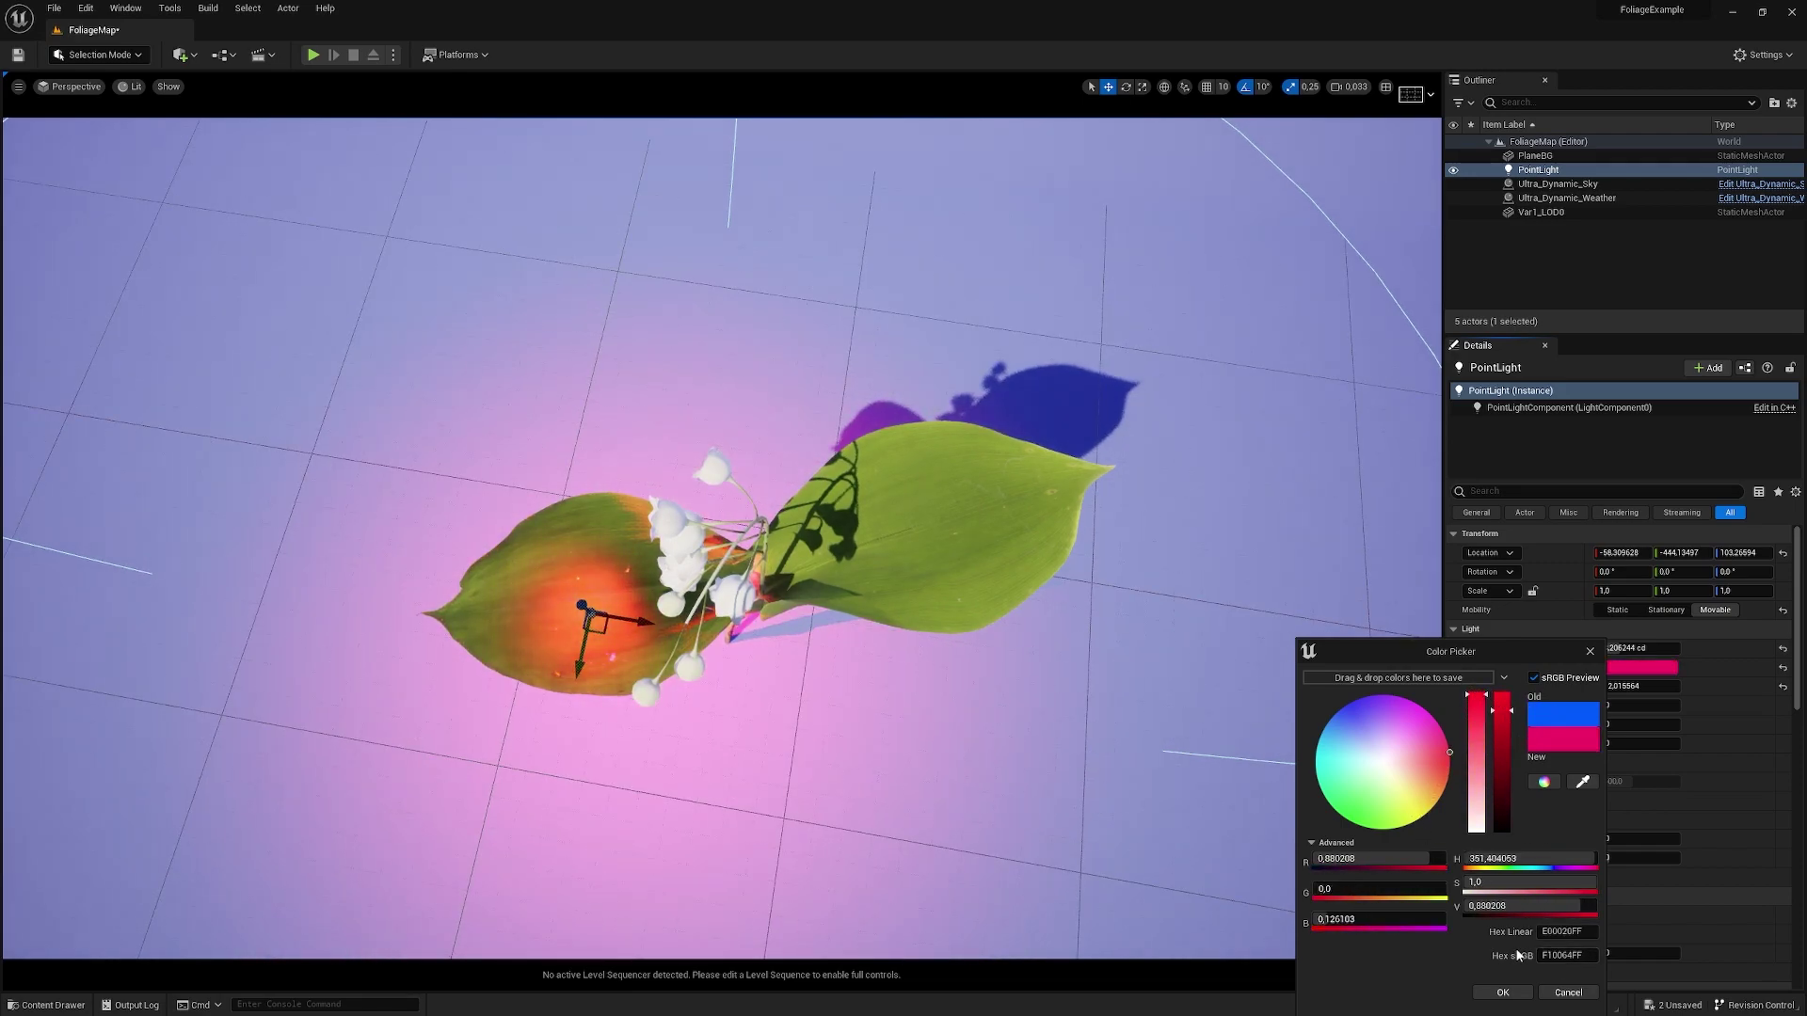
click(1510, 992)
- Examine from both sides of the plant how the pink point light shines through the leaf
alt+drag(653, 620, 653, 565)
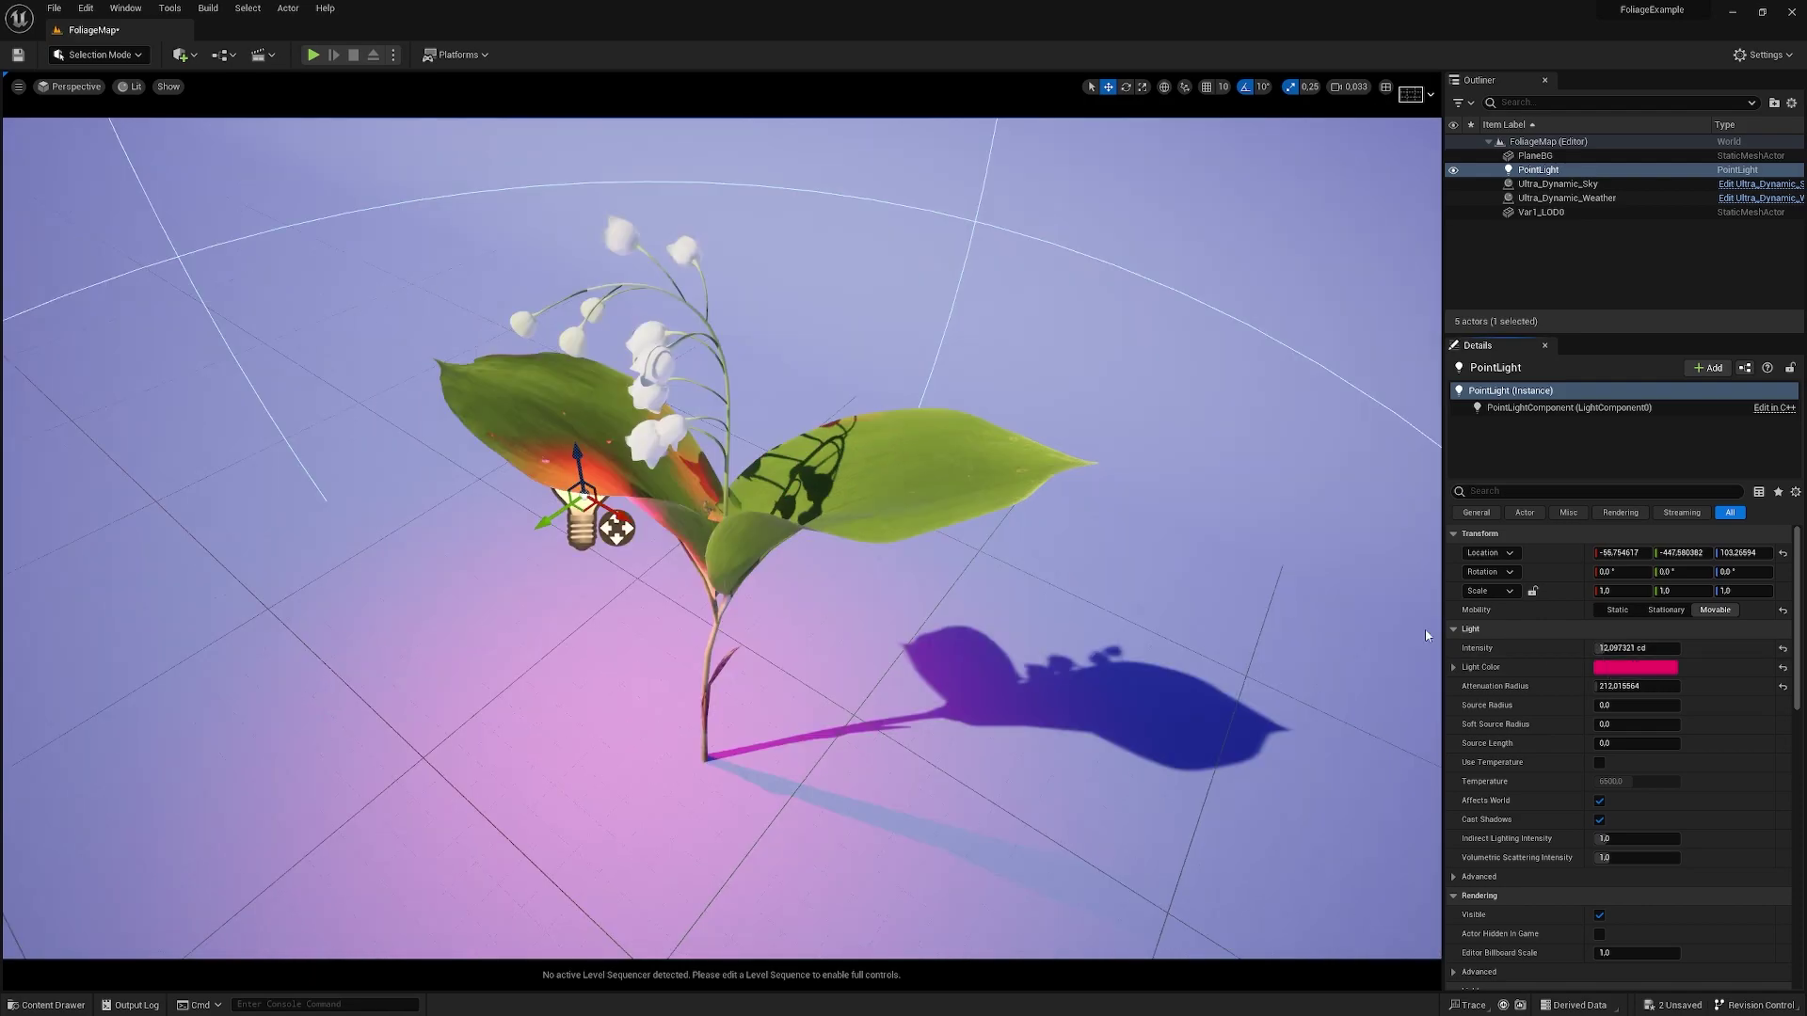
alt+drag(951, 665, 960, 753)
alt+drag(812, 659, 1215, 452)
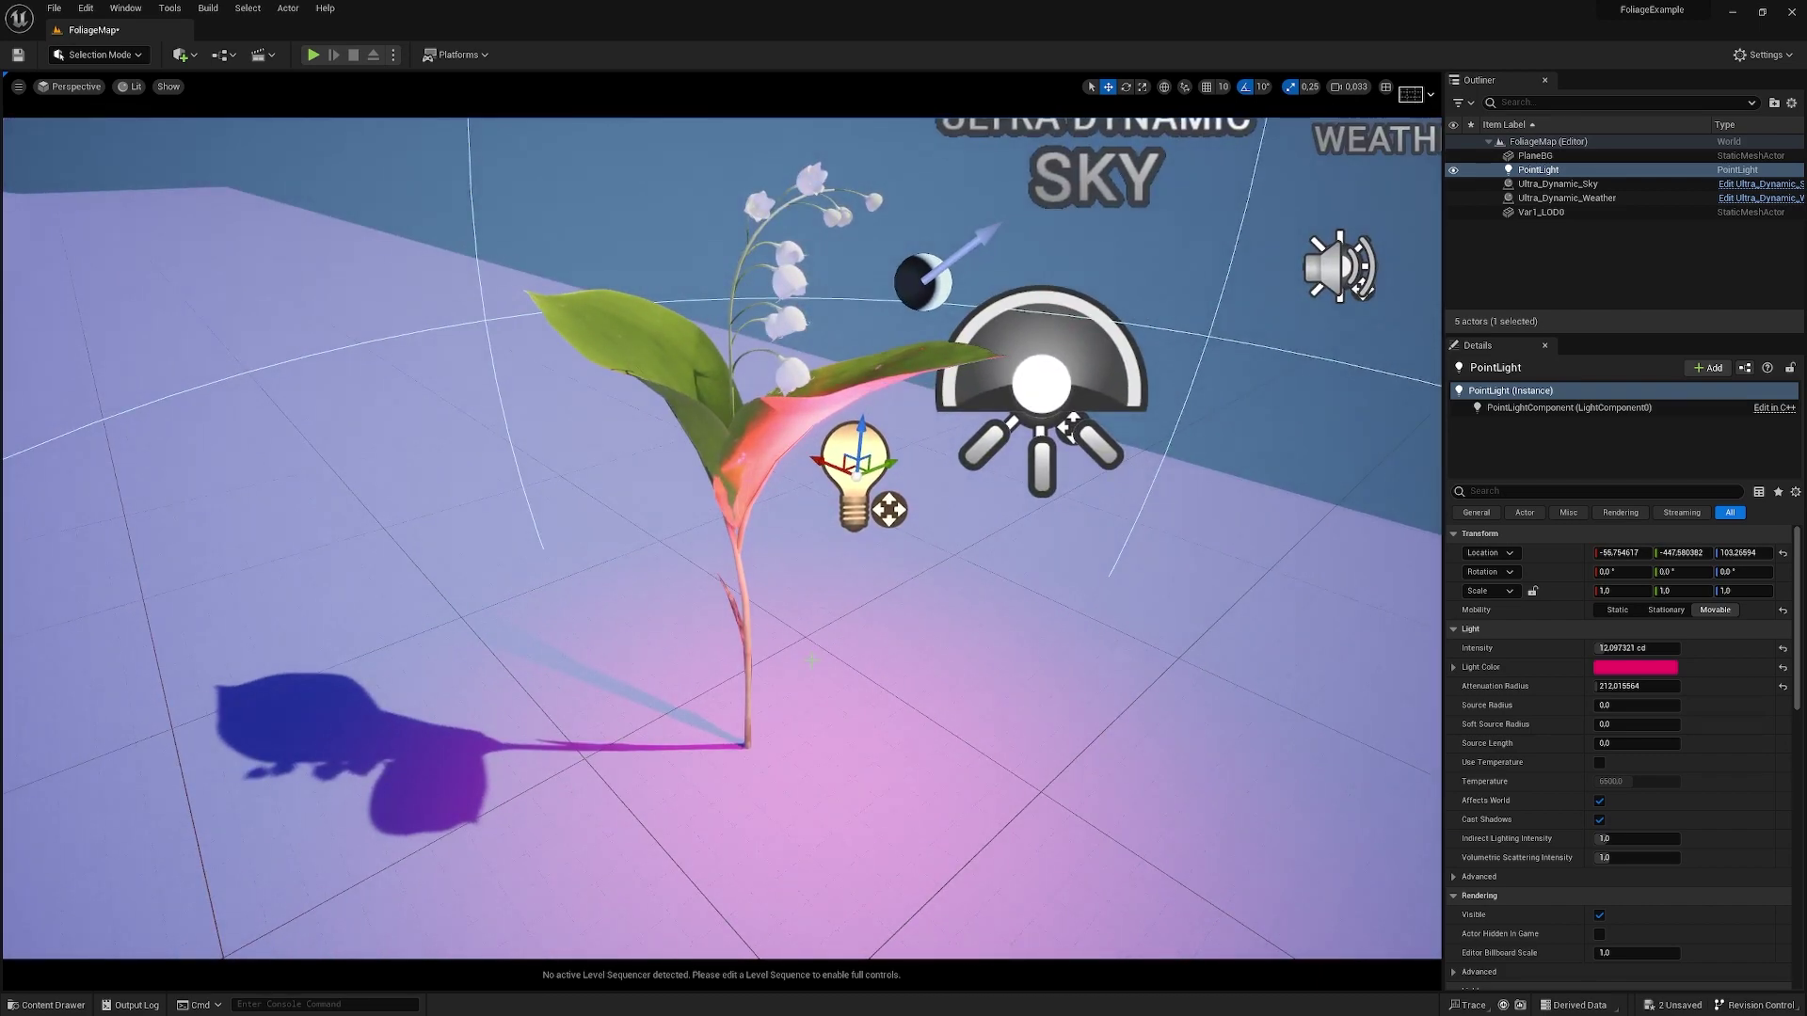